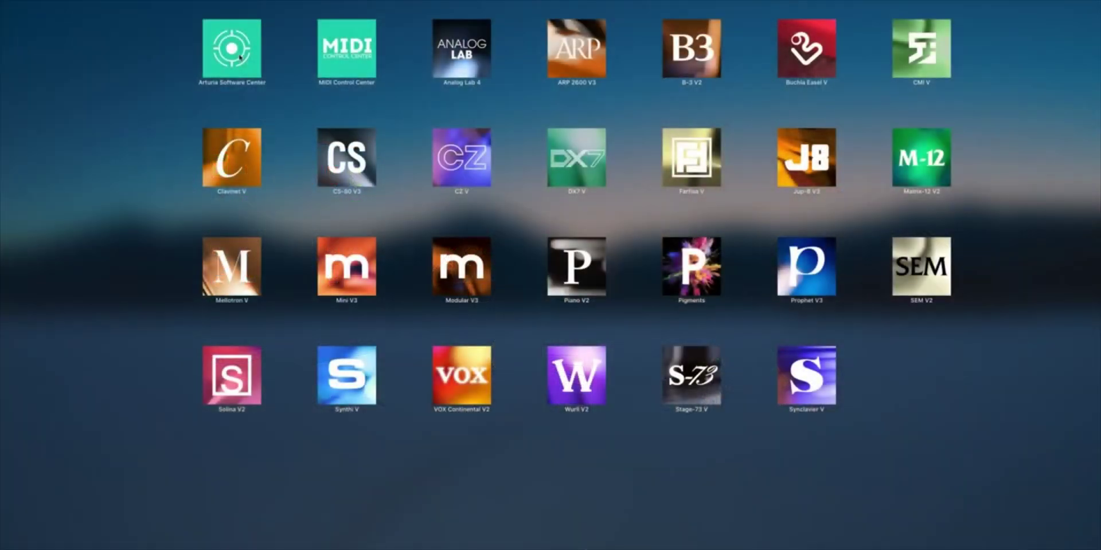
Open Arturia Software Center beside Analog Lab 4 and review the KeyLab MkII product details
{"action": "left_click", "coordinate": [240, 58]}
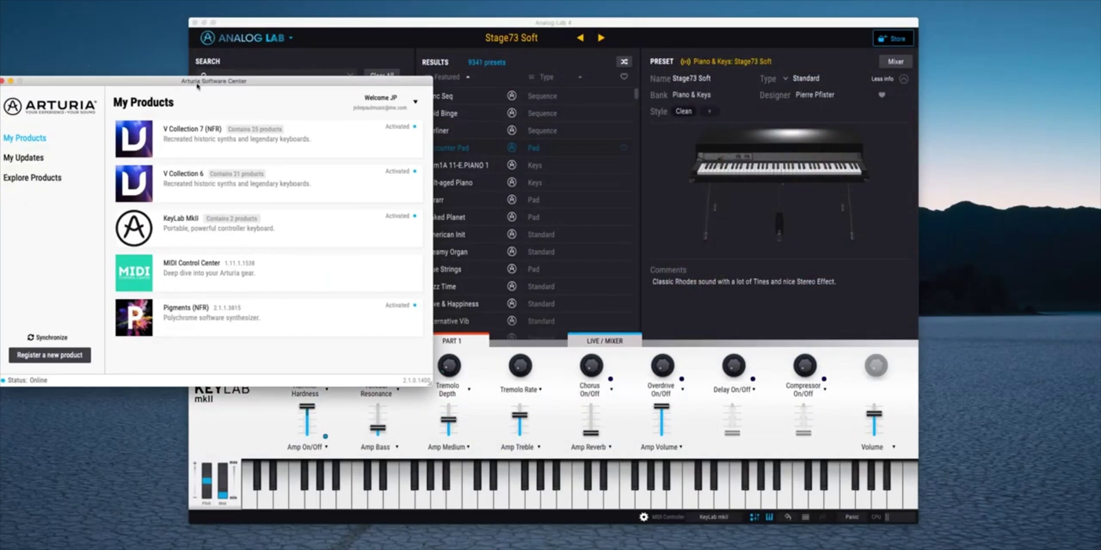
{"action": "left_click_drag", "start_coordinate": [148, 87], "coordinate": [203, 87]}
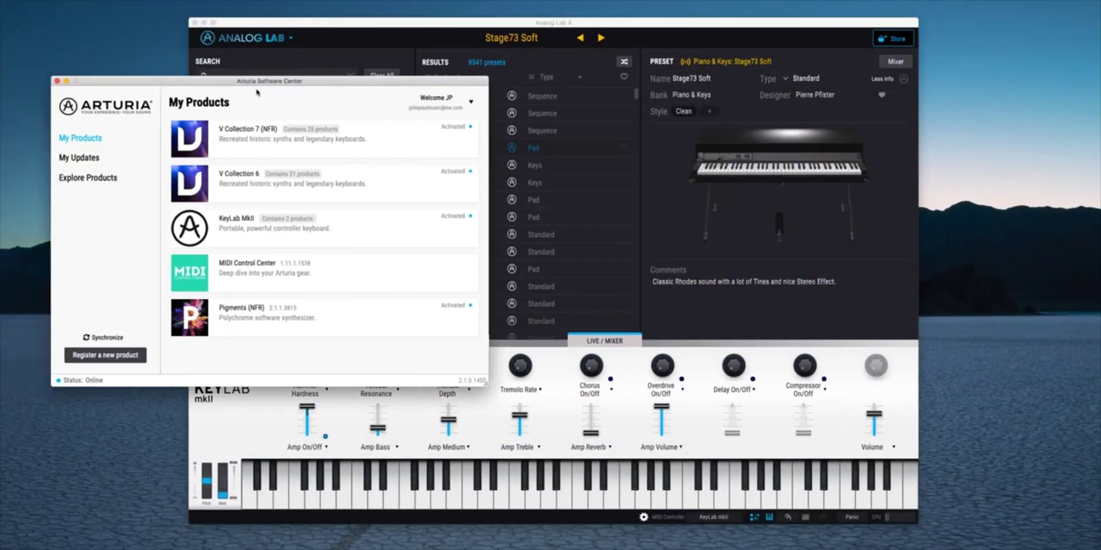
{"action": "left_click", "coordinate": [240, 219]}
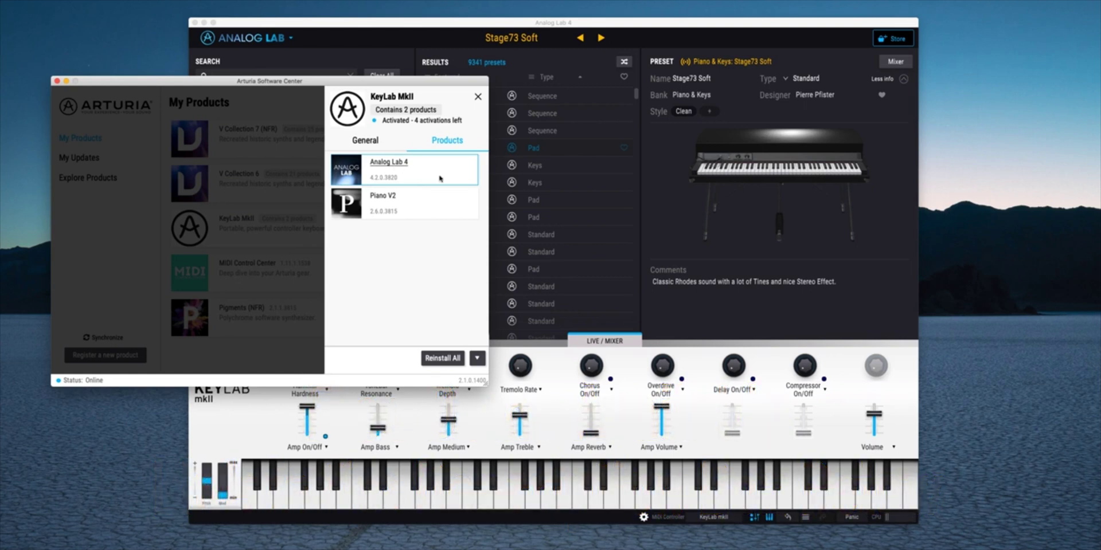
{"action": "left_click", "coordinate": [159, 205]}
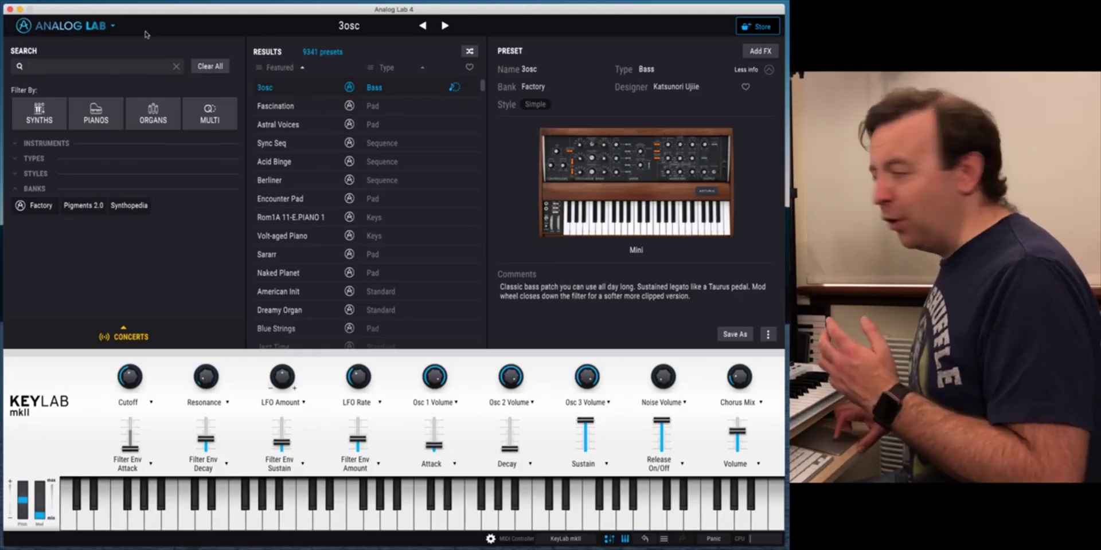
{"action": "left_click", "coordinate": [114, 29]}
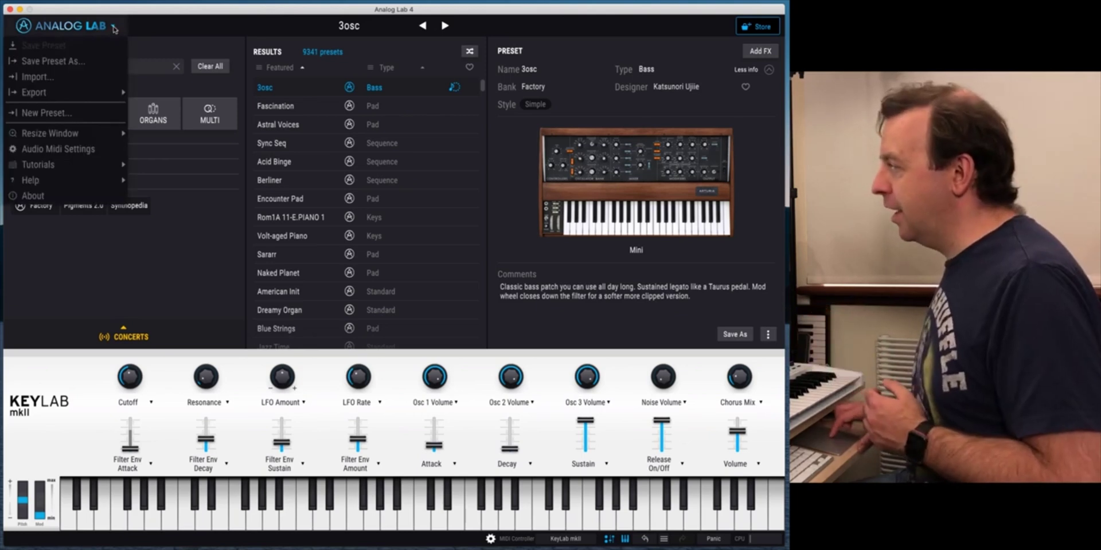
{"action": "mouse_move", "coordinate": [67, 94]}
{"action": "mouse_move", "coordinate": [60, 132]}
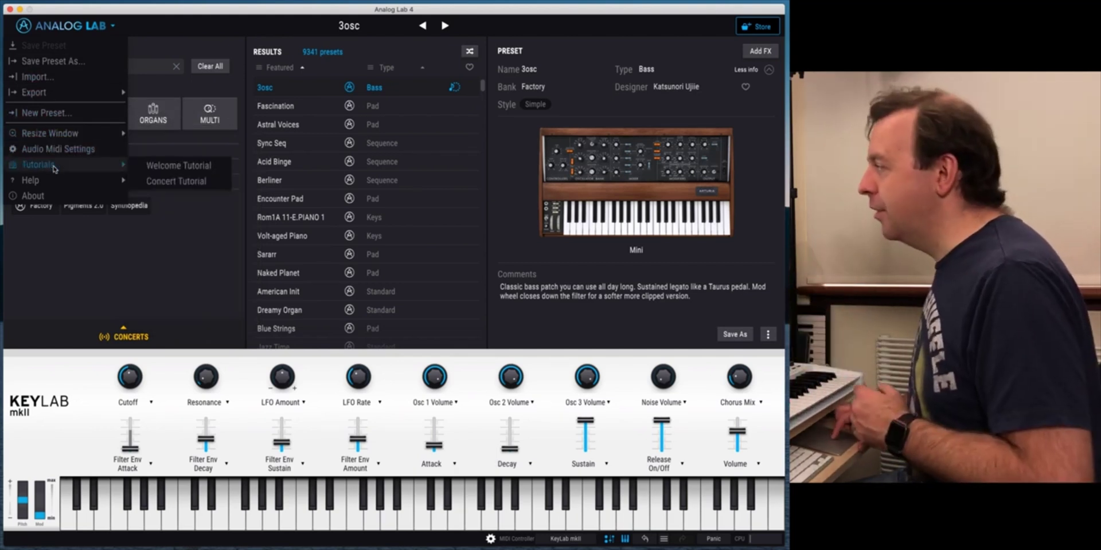
{"action": "mouse_move", "coordinate": [57, 165]}
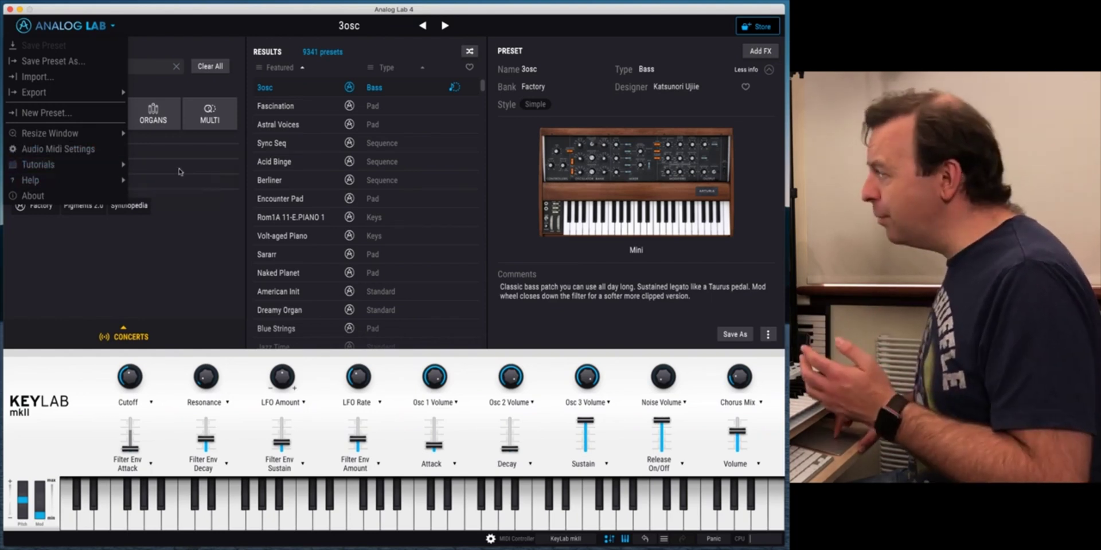
{"action": "mouse_move", "coordinate": [125, 184]}
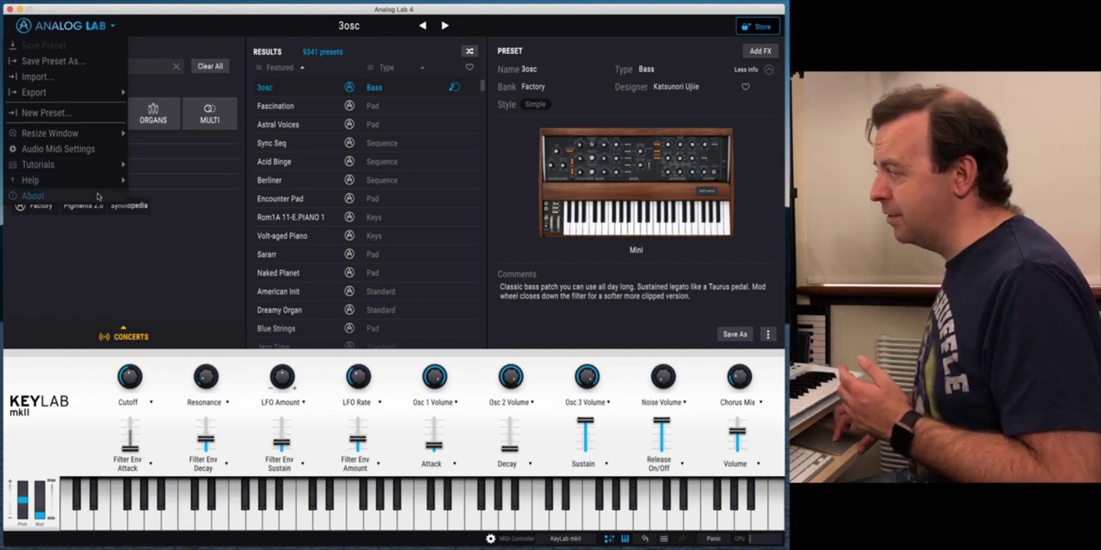
{"action": "left_click", "coordinate": [90, 276]}
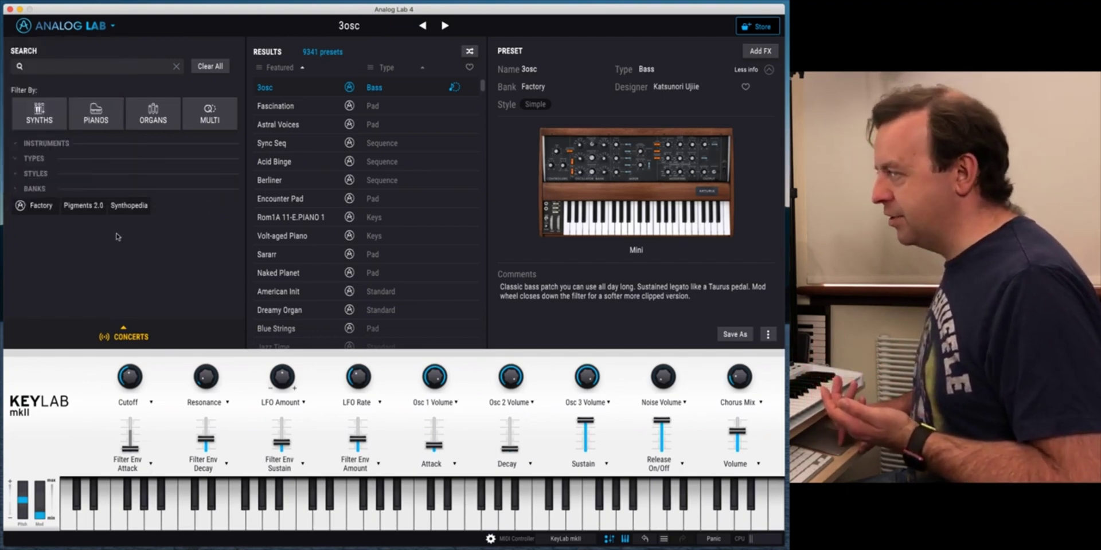
Search presets for 'organ', apply the Organ type, then switch the ORGANS filter on and off
{"action": "left_click", "coordinate": [59, 71]}
{"action": "type", "text": "or"}
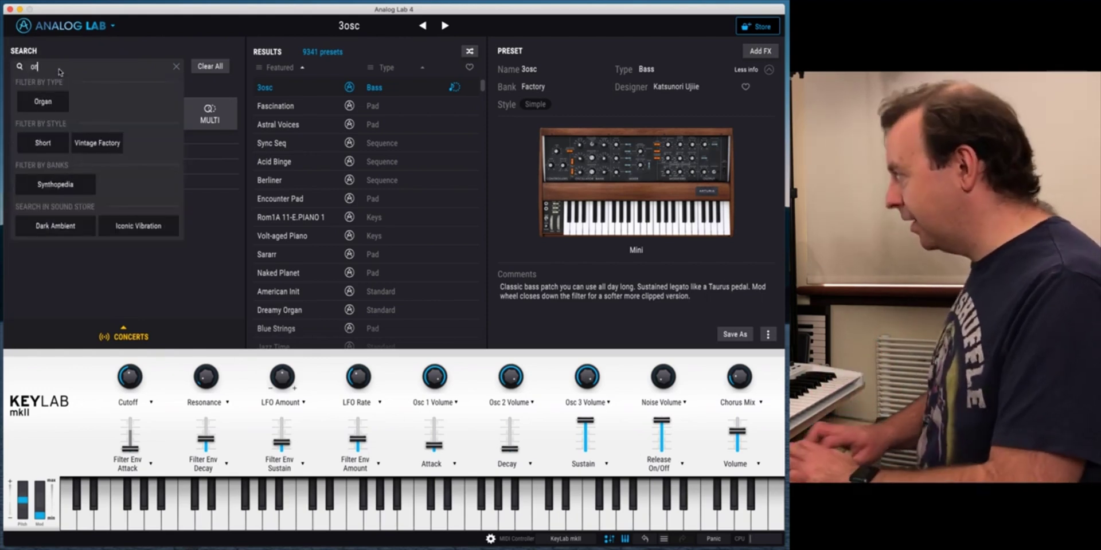
{"action": "type", "text": "gan"}
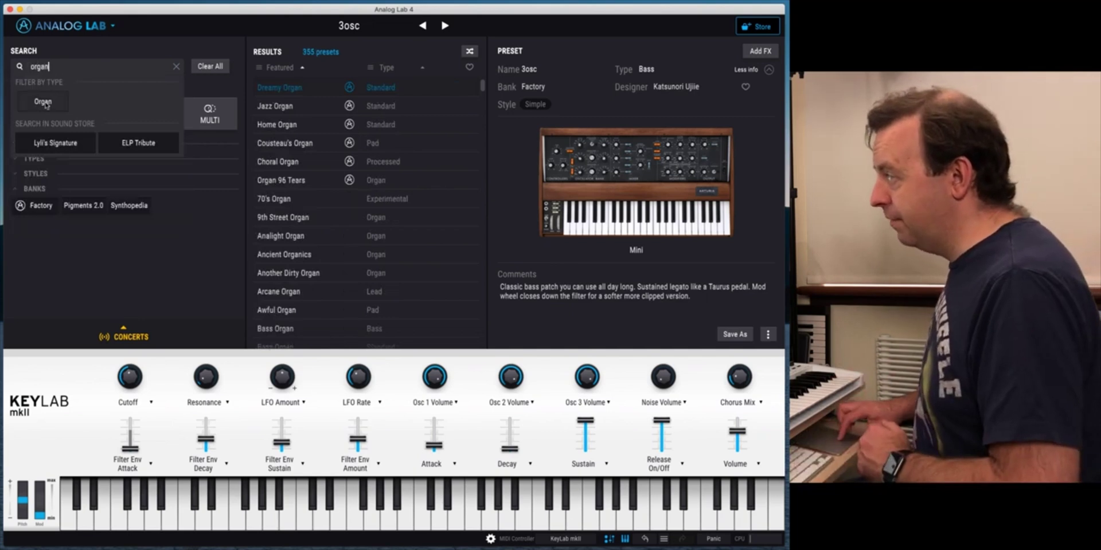
{"action": "left_click", "coordinate": [44, 102]}
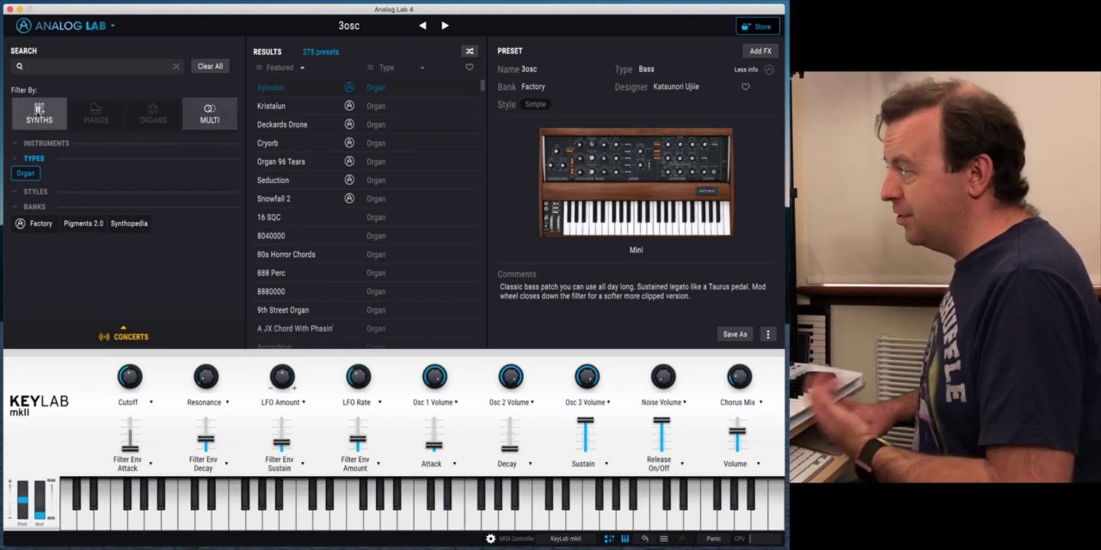
{"action": "left_click", "coordinate": [143, 112]}
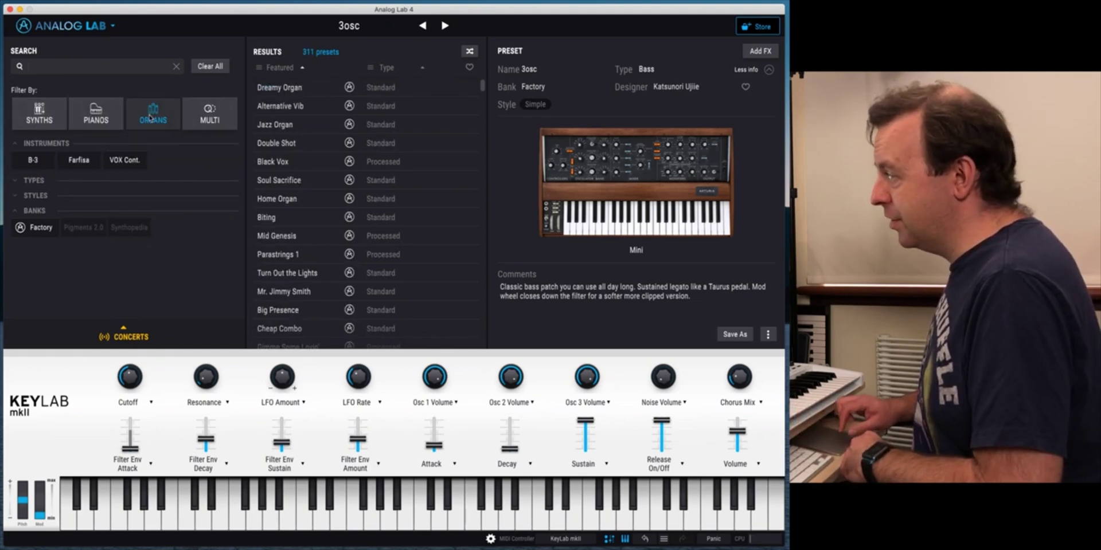
{"action": "left_click", "coordinate": [150, 117]}
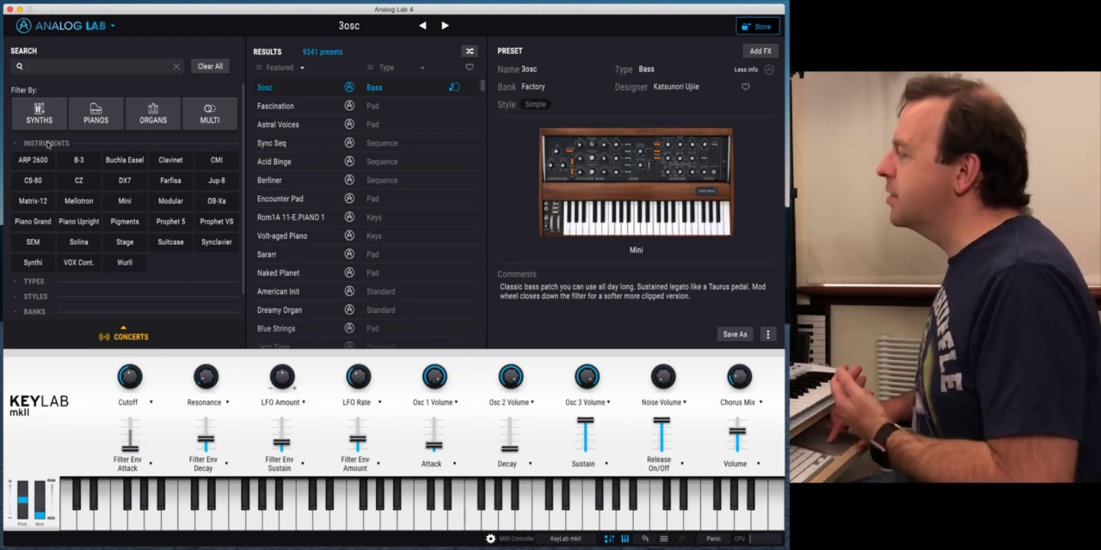
Filter presets to the B-3 instrument and Organ type, then load Jazz Duo
{"action": "left_click", "coordinate": [82, 162]}
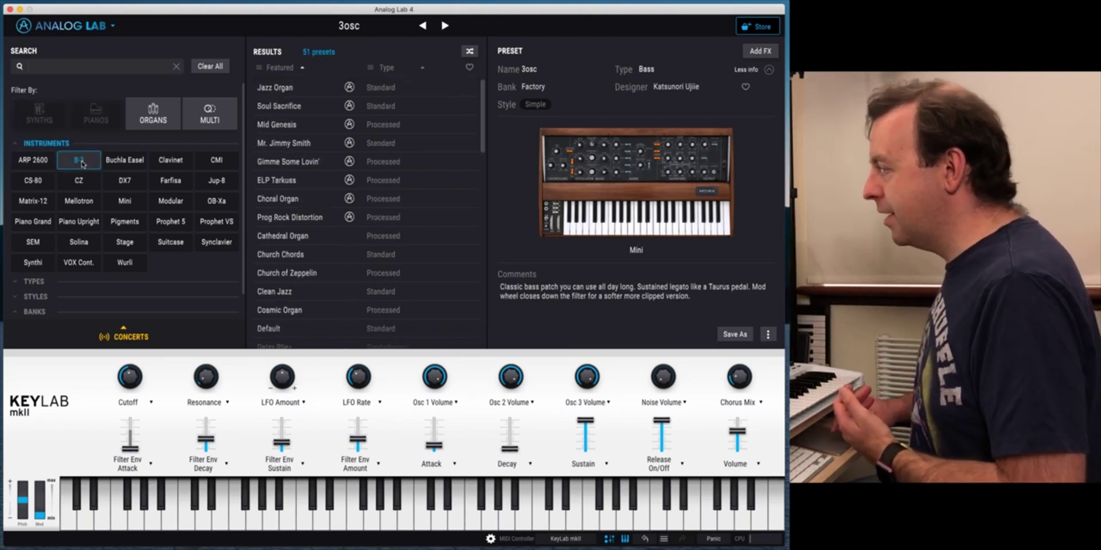
{"action": "left_click", "coordinate": [28, 283]}
{"action": "scroll", "coordinate": [115, 258], "scroll_direction": "down", "scroll_amount": 2}
{"action": "left_click", "coordinate": [196, 256]}
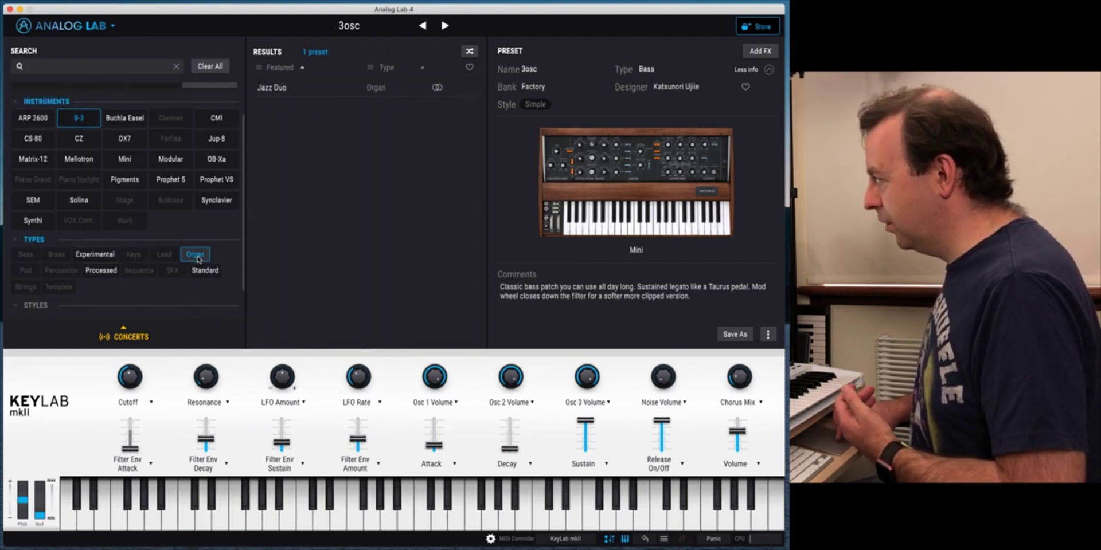
{"action": "left_click", "coordinate": [280, 90]}
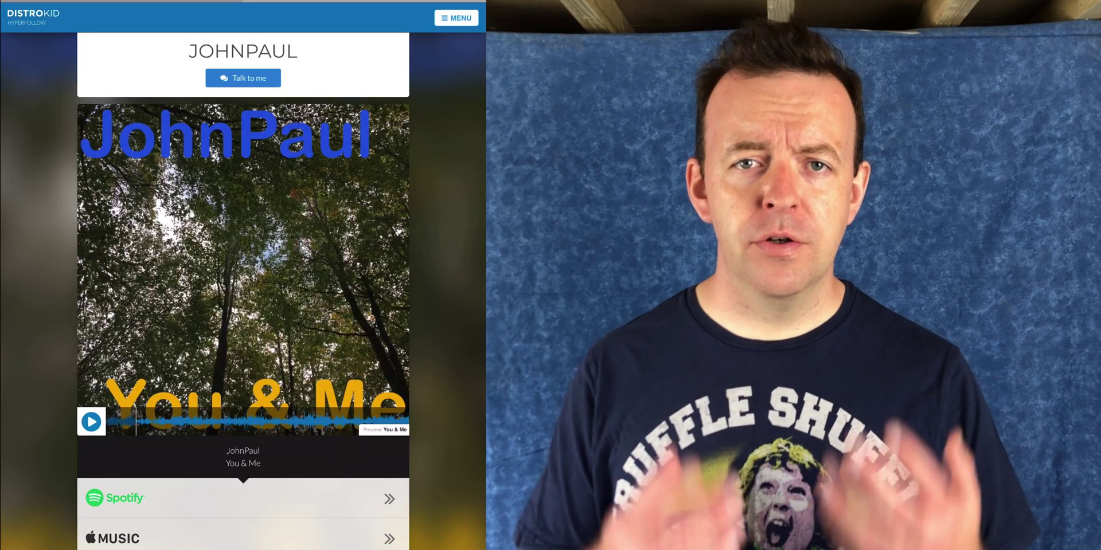
Scroll the HyperFollow page and open the song 'You & Me' on Spotify
{"action": "scroll", "coordinate": [243, 275], "scroll_direction": "down", "scroll_amount": 5}
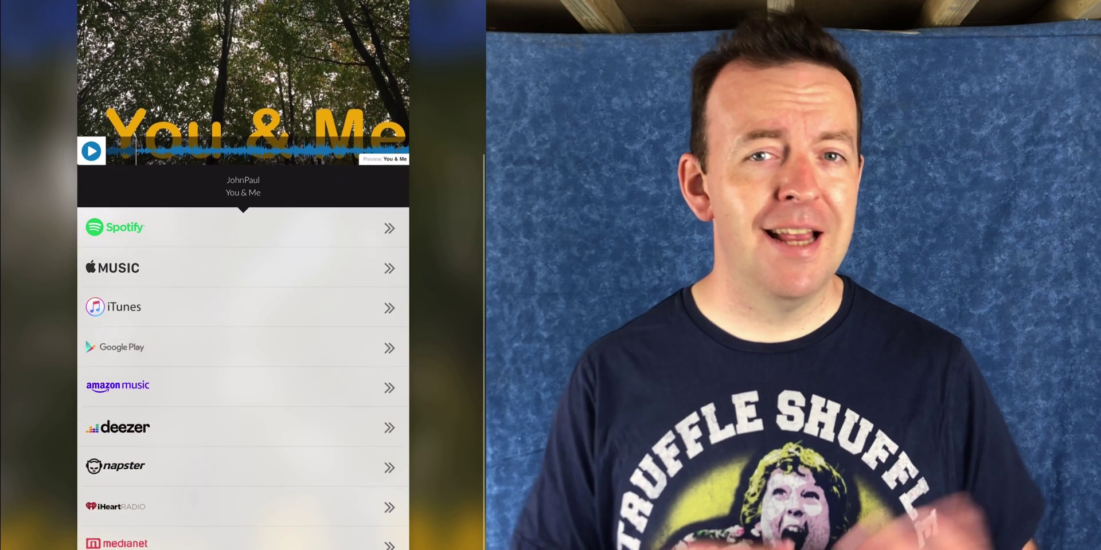
{"action": "left_click", "coordinate": [243, 227]}
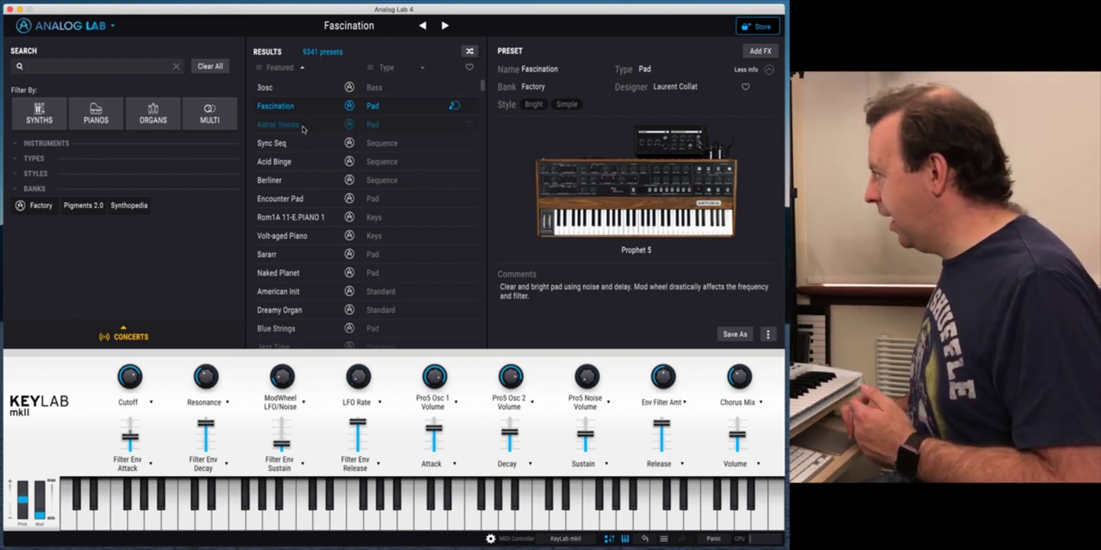
Load the Astral Voices pad preset from the Results list
{"action": "left_click", "coordinate": [303, 129]}
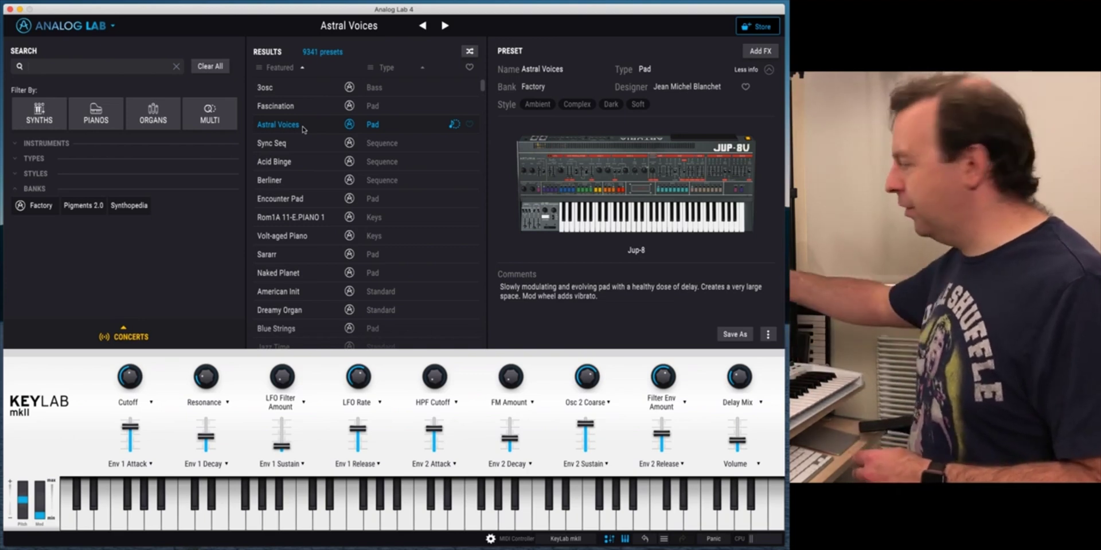
Try the Acid Binge sequence preset, then load the Berliner sequence preset
{"action": "left_click", "coordinate": [285, 163]}
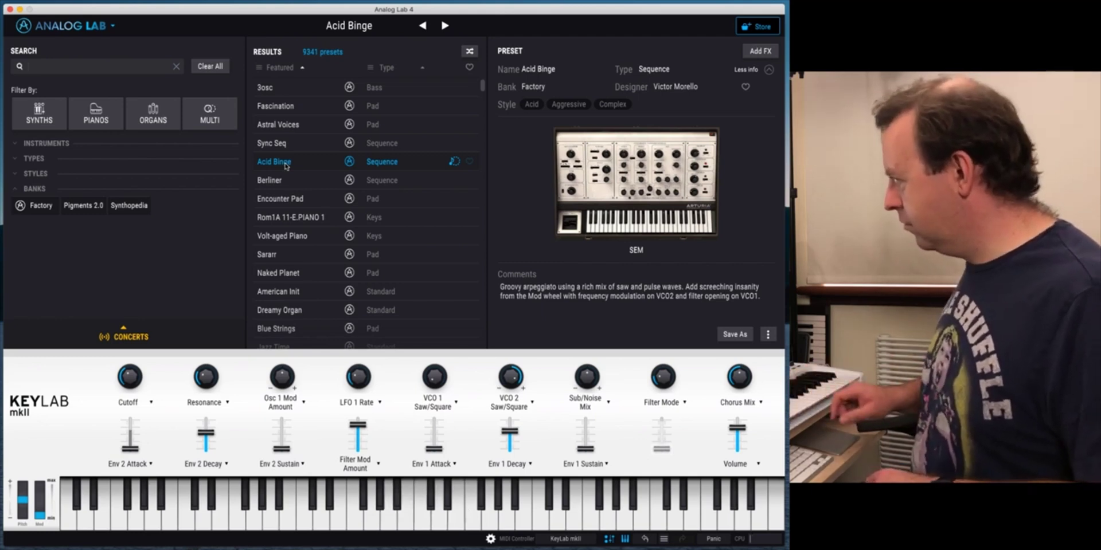
{"action": "left_click", "coordinate": [282, 185]}
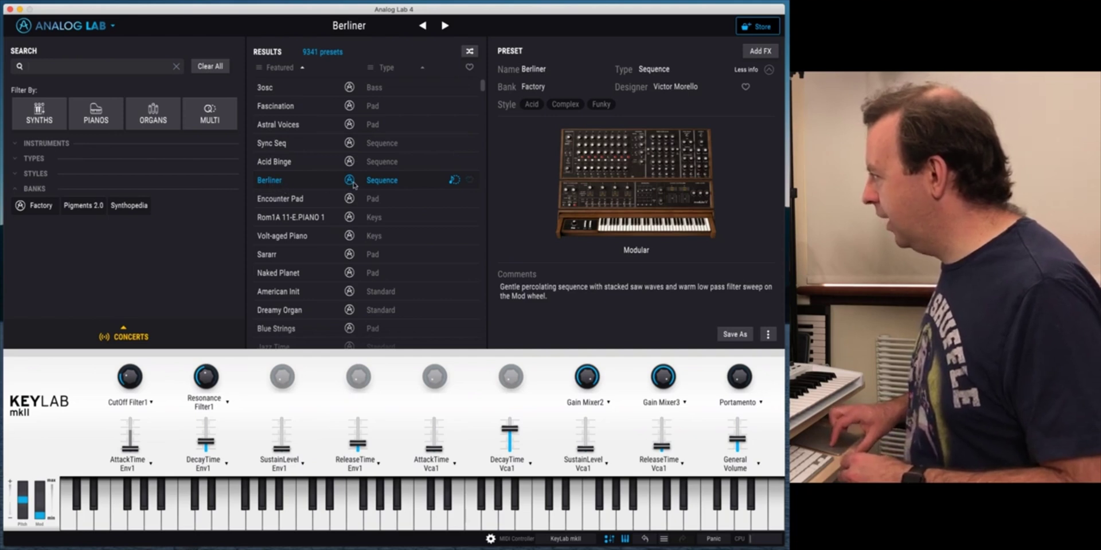
Show presets similar to Berliner and audition Sequ2, Happiness, Driven Runner, Square SQC and 70s Stoned House Bass
{"action": "left_click", "coordinate": [456, 182]}
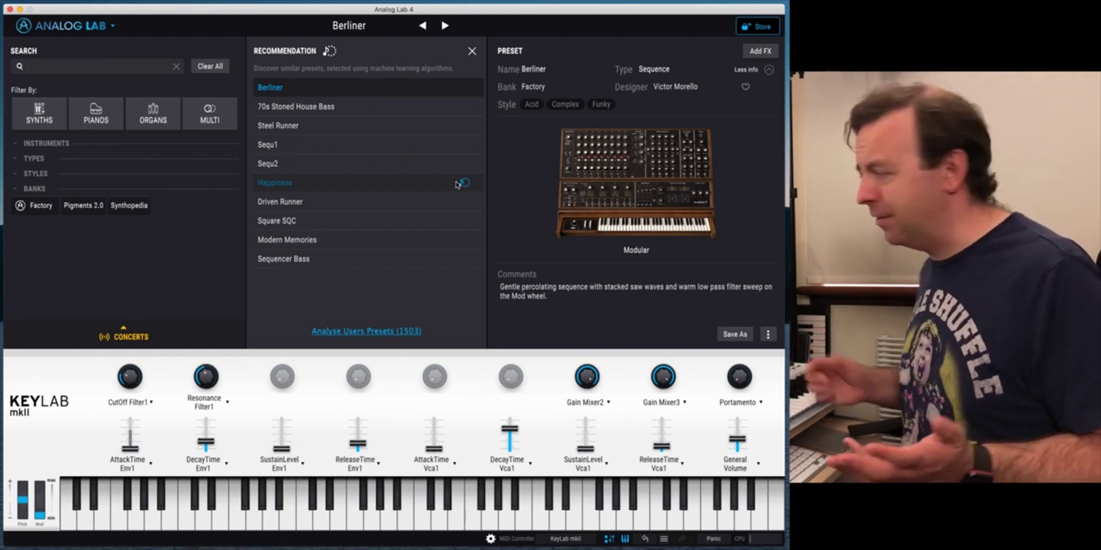
{"action": "left_click", "coordinate": [309, 167]}
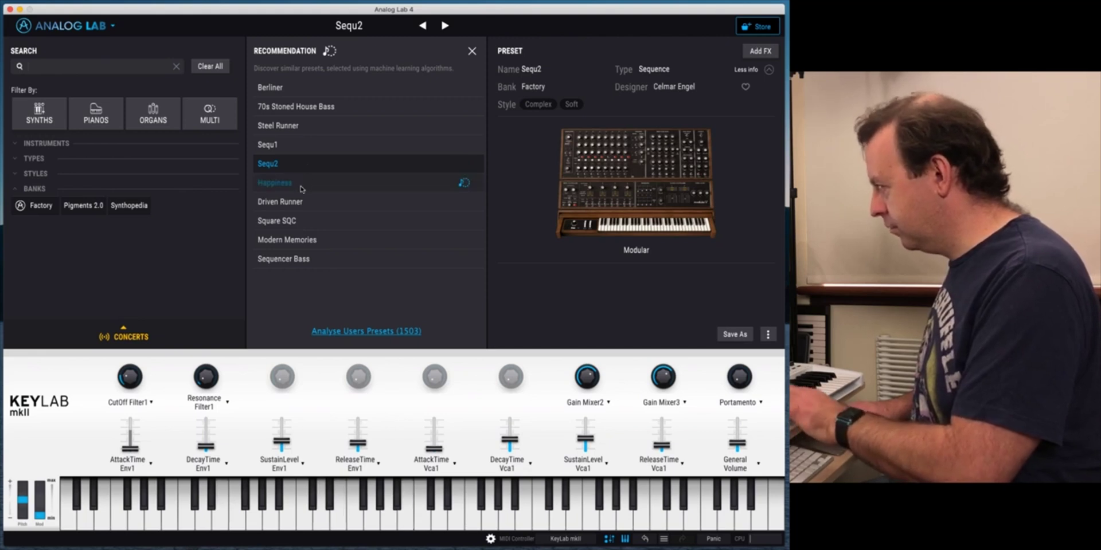
{"action": "left_click", "coordinate": [300, 188]}
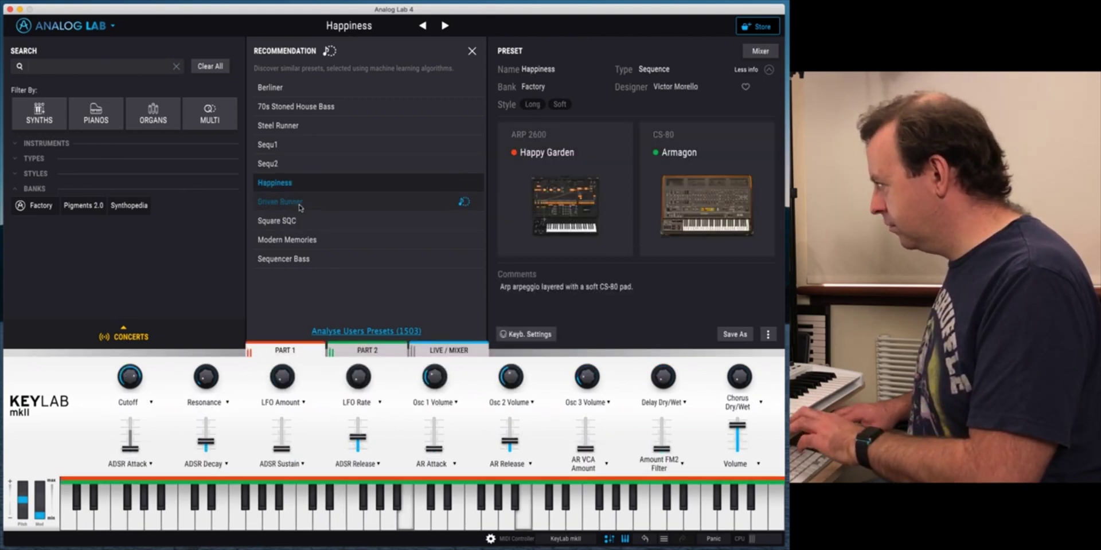
{"action": "left_click", "coordinate": [301, 206]}
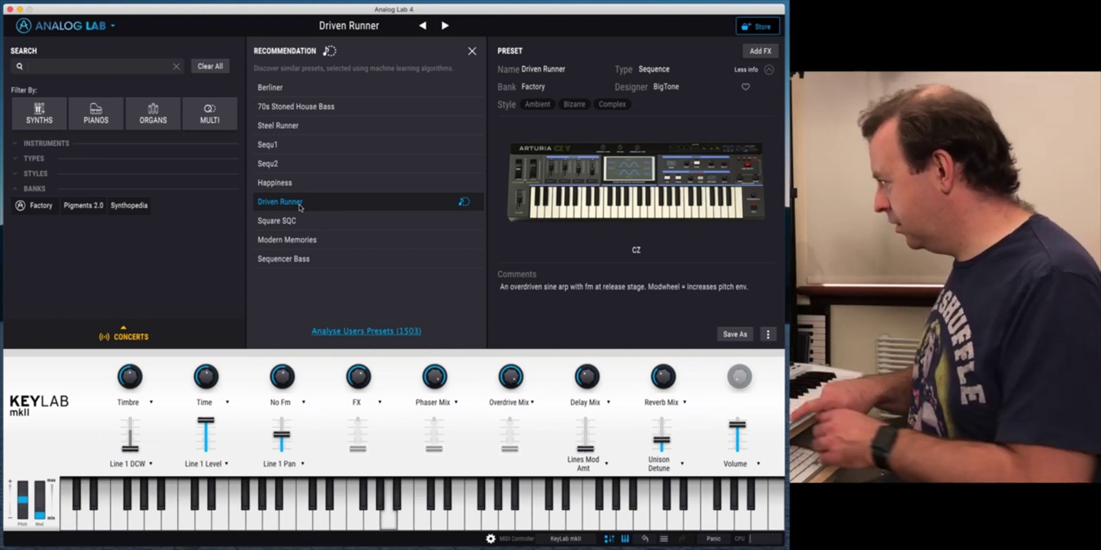
{"action": "left_click", "coordinate": [321, 226]}
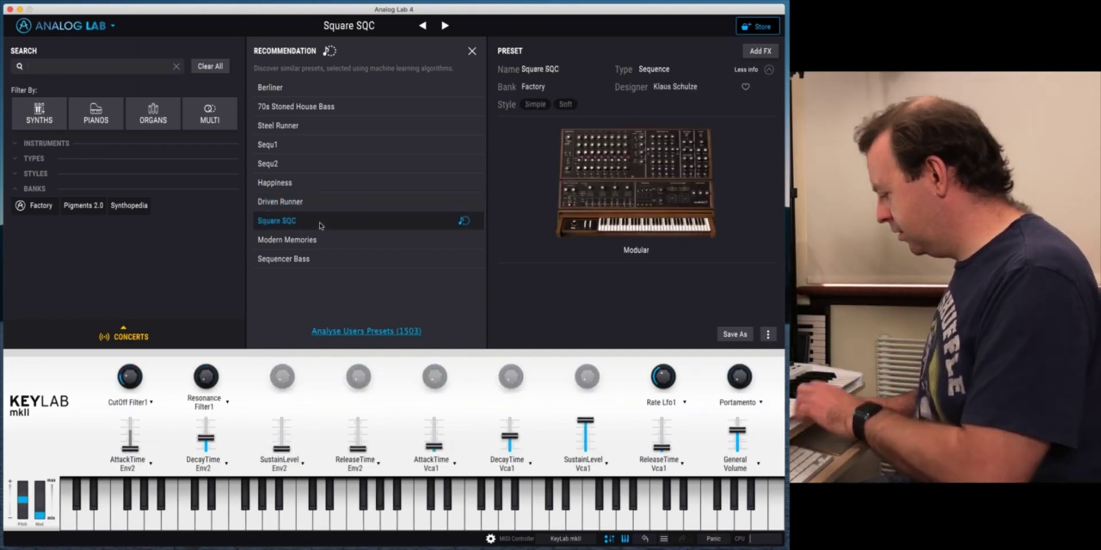
{"action": "left_click", "coordinate": [330, 108]}
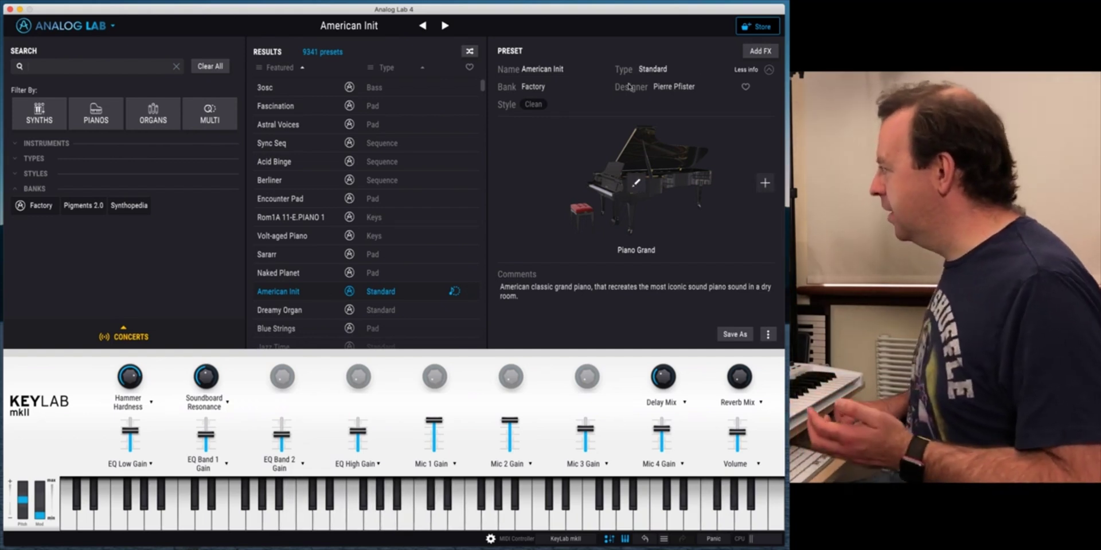
Reduce the American Init preset details to just its name and type
{"action": "left_click", "coordinate": [767, 70]}
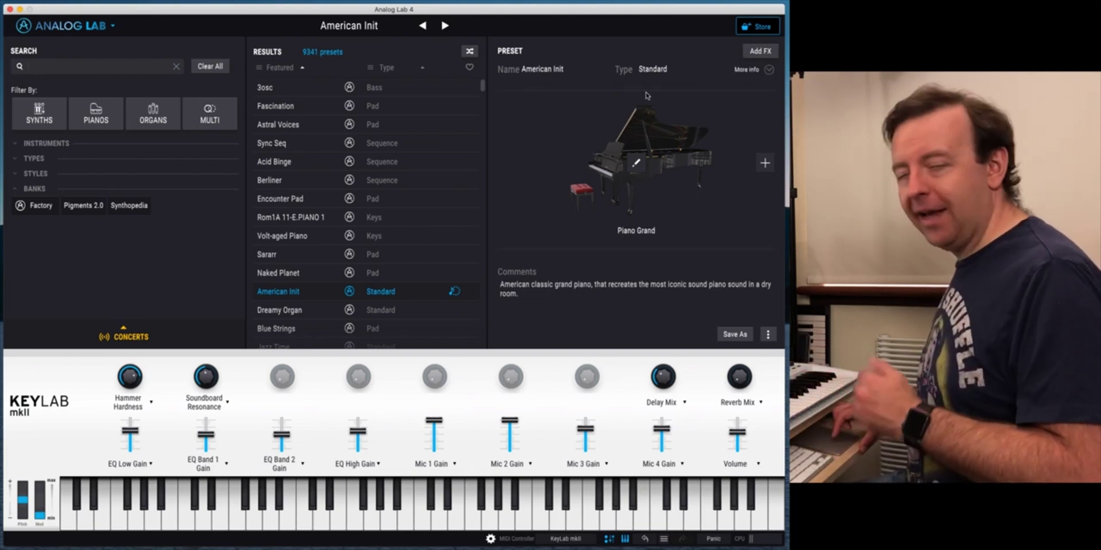
{"action": "left_click", "coordinate": [767, 52]}
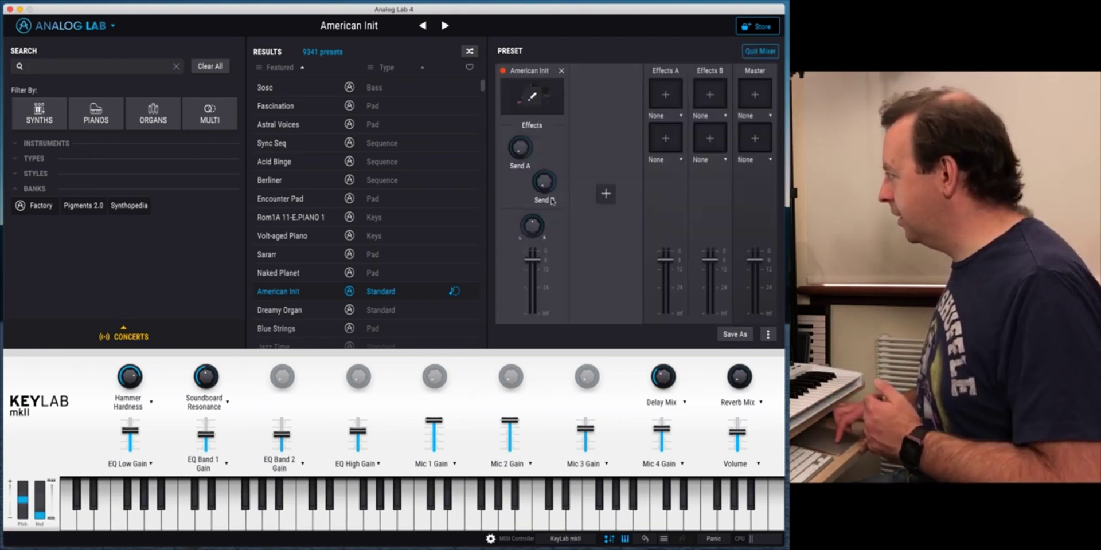
{"action": "left_click", "coordinate": [666, 94]}
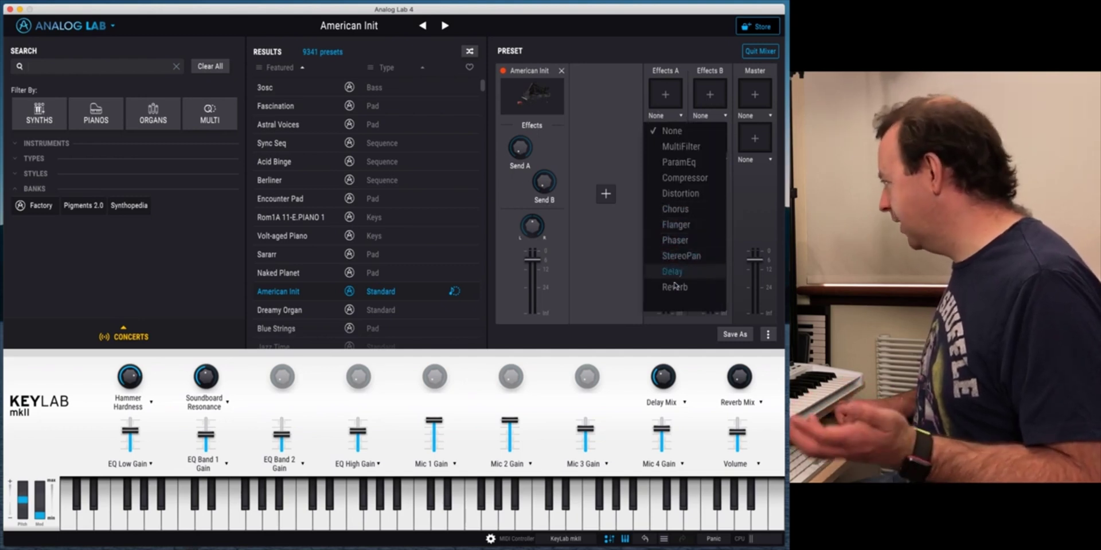
{"action": "left_click", "coordinate": [612, 63]}
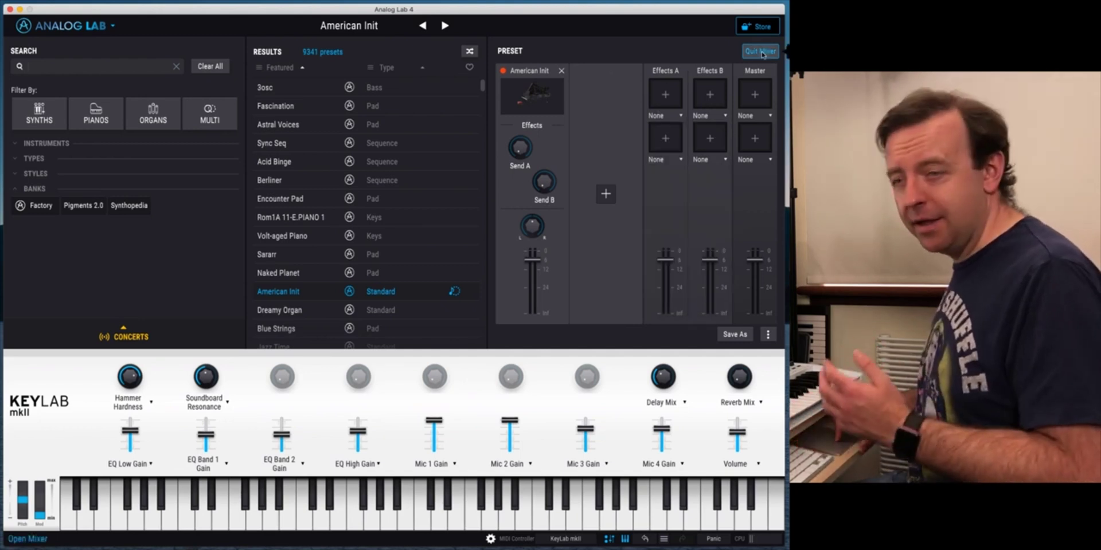
{"action": "left_click", "coordinate": [762, 51]}
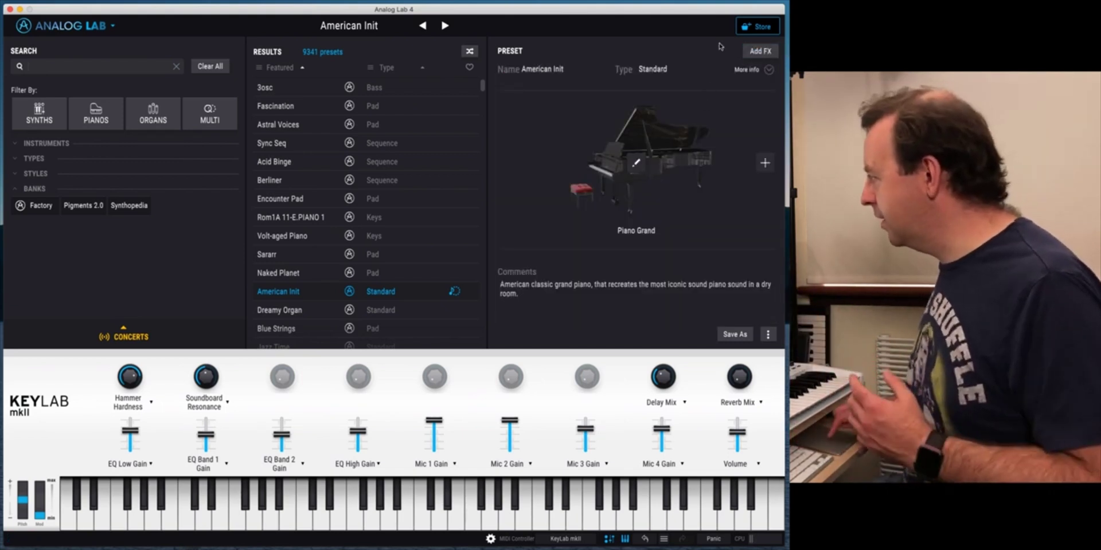
Open the Piano Grand instrument view for the American Init preset
{"action": "left_click", "coordinate": [637, 165]}
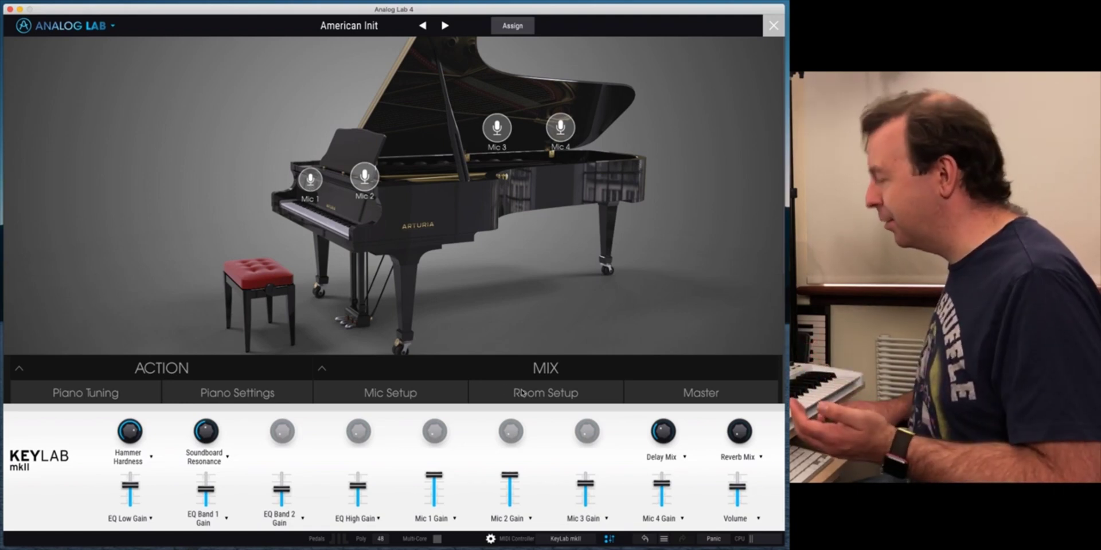
Load Sync Seq, show its ARP 2600 sequencer view, and turn on controller assign mode
{"action": "left_click", "coordinate": [773, 25]}
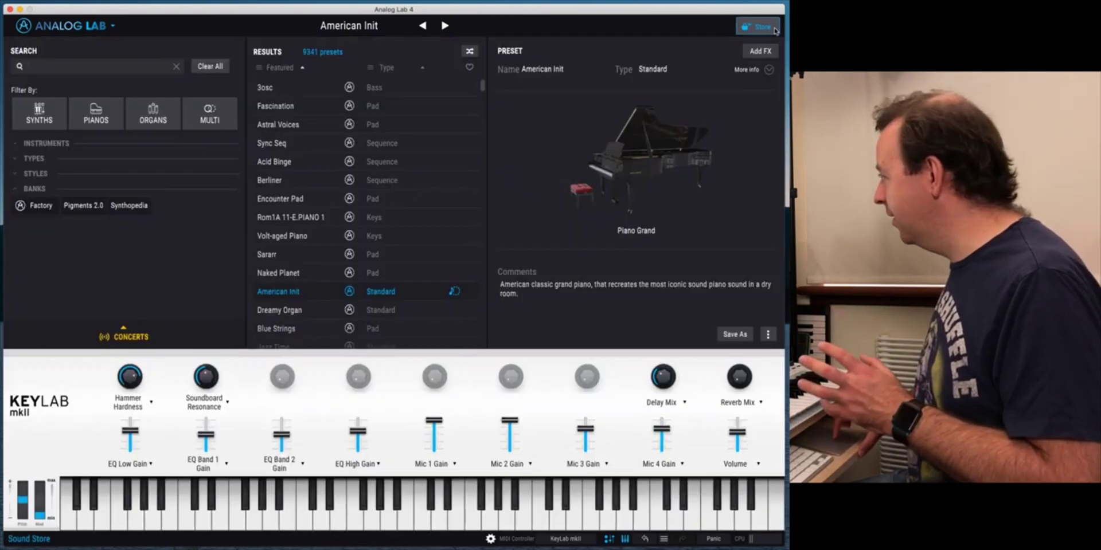
{"action": "left_click", "coordinate": [305, 149]}
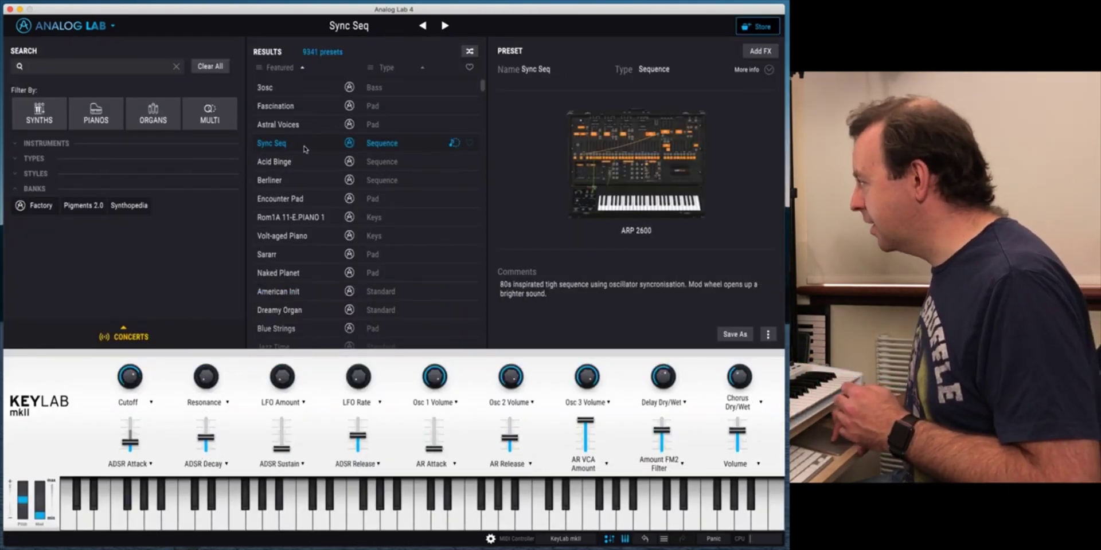
{"action": "left_click", "coordinate": [638, 162]}
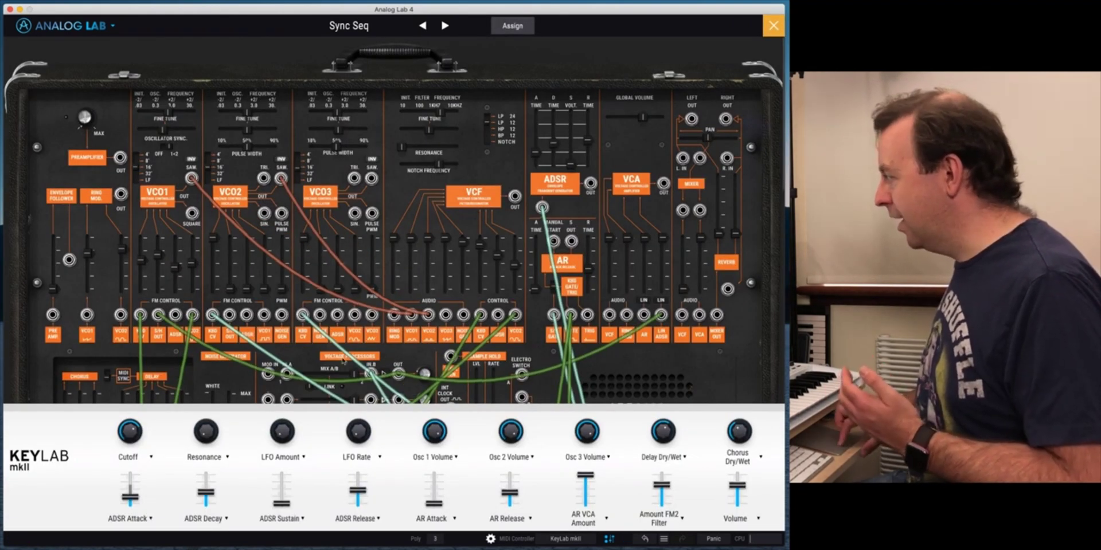
{"action": "scroll", "coordinate": [318, 288], "scroll_direction": "down", "scroll_amount": 5}
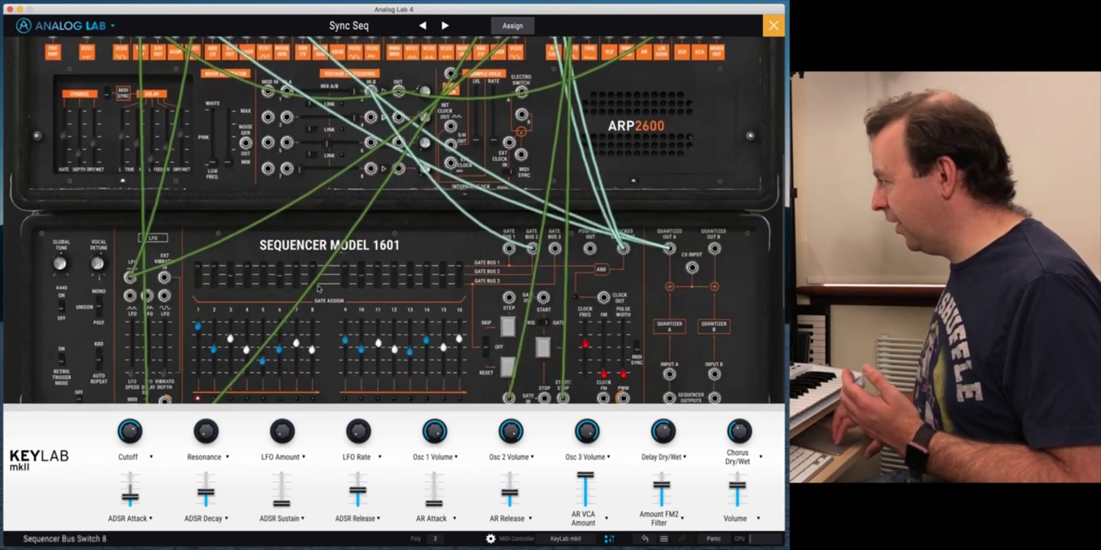
{"action": "scroll", "coordinate": [318, 289], "scroll_direction": "down", "scroll_amount": 3}
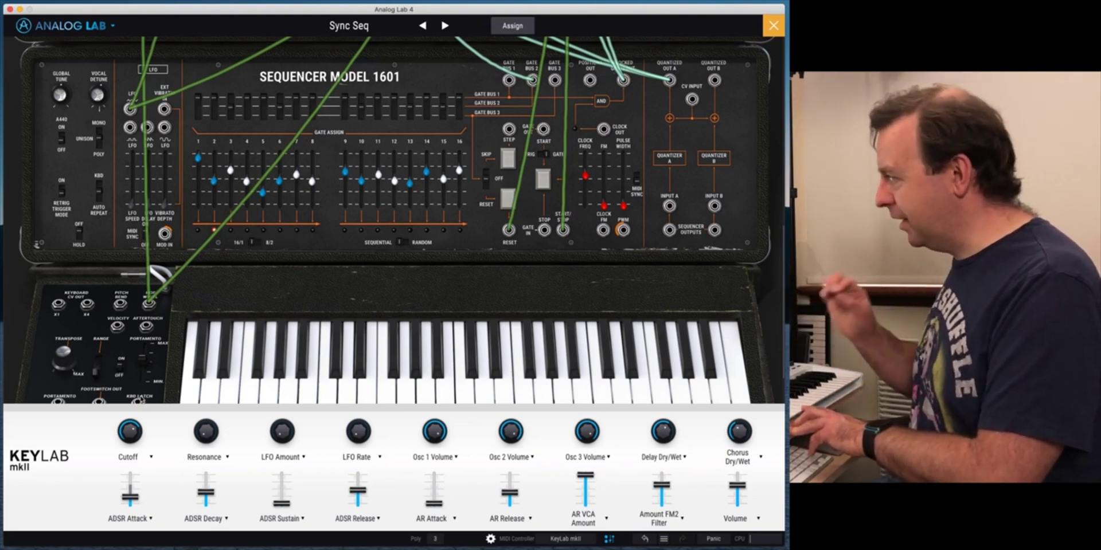
{"action": "left_click", "coordinate": [514, 28]}
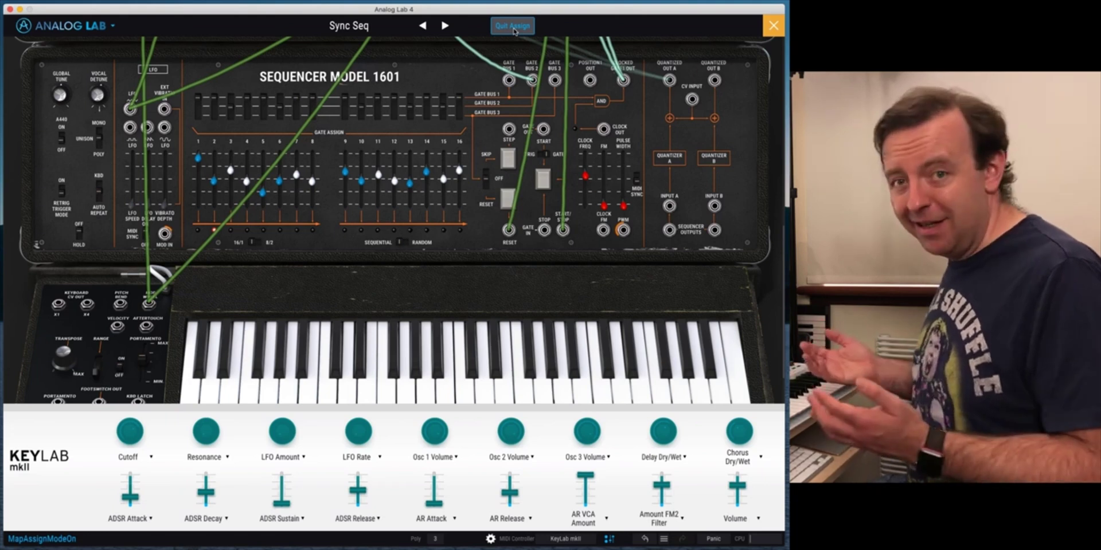
Turn off controller assign mode and open the Sheeps electric piano instrument view
{"action": "left_click", "coordinate": [513, 26]}
{"action": "scroll", "coordinate": [492, 218], "scroll_direction": "up", "scroll_amount": 5}
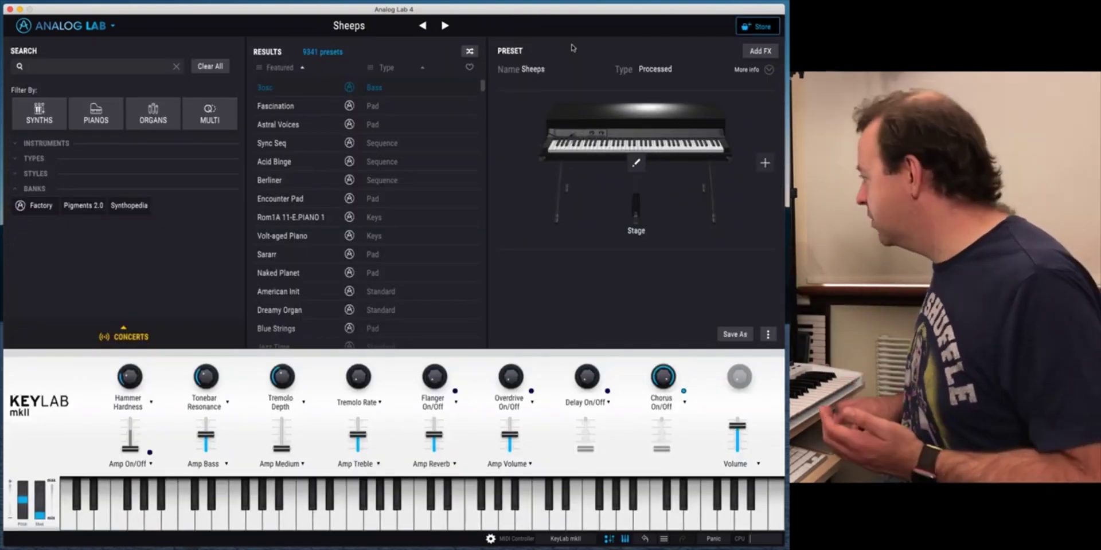
{"action": "left_click", "coordinate": [637, 165]}
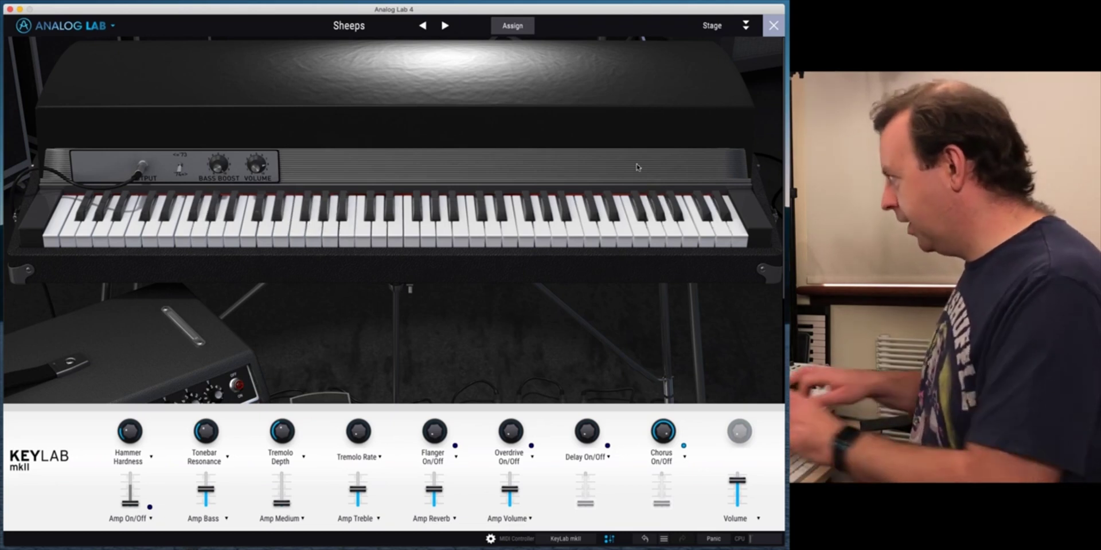
Switch the Sheeps keyboard model to Suitcase and open its lid to show advanced settings
{"action": "left_click", "coordinate": [713, 27]}
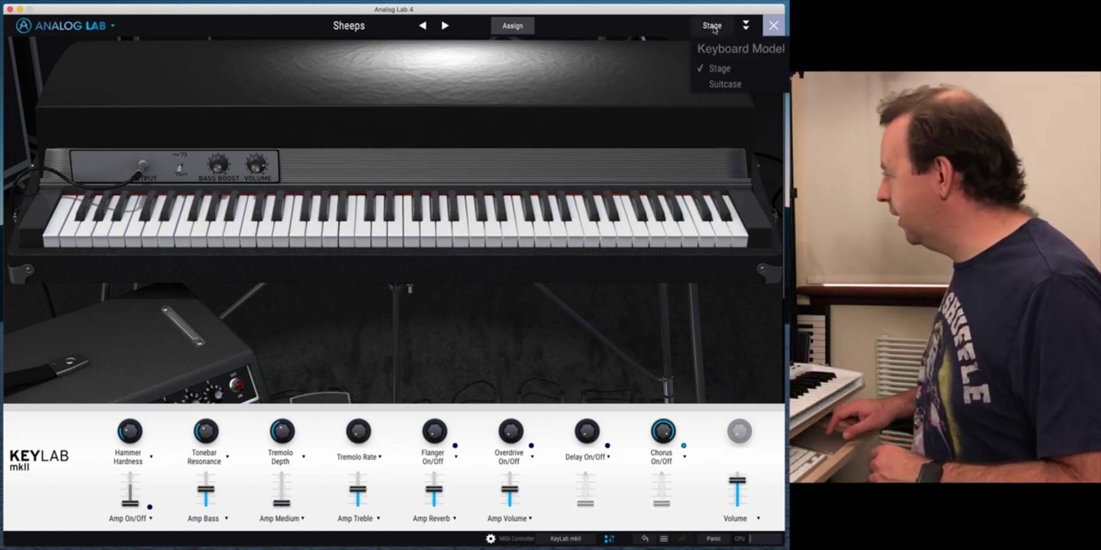
{"action": "left_click", "coordinate": [712, 85]}
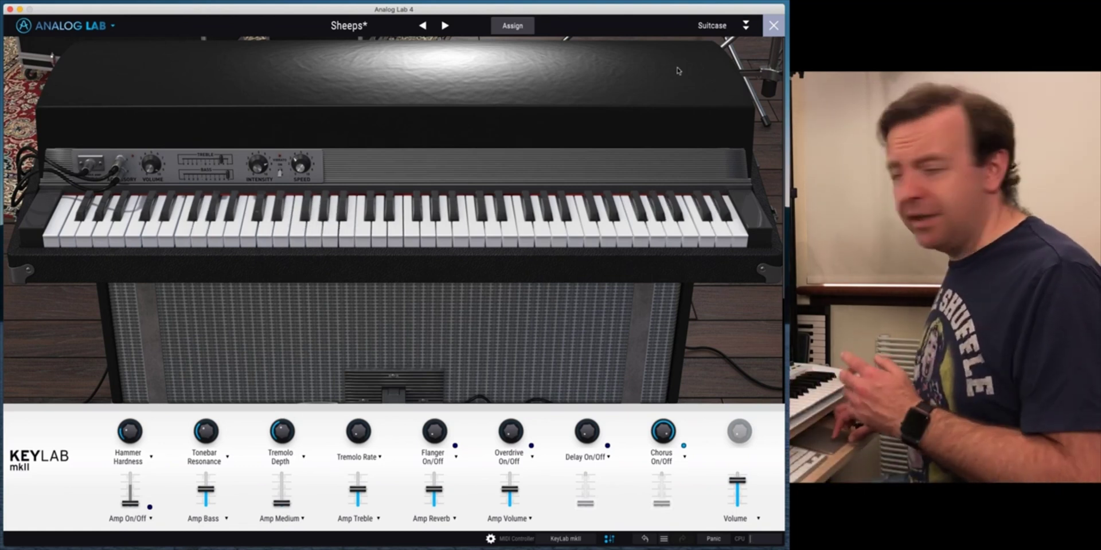
{"action": "left_click", "coordinate": [746, 26]}
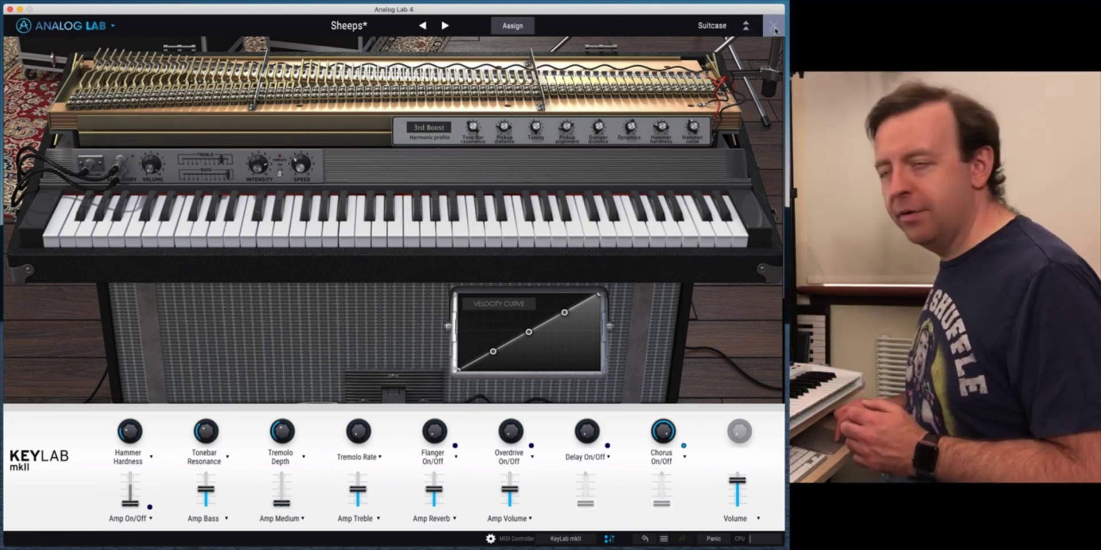
Convert Sheeps to a multi, load Shifty as Part 2, then select each part panel
{"action": "left_click", "coordinate": [773, 27]}
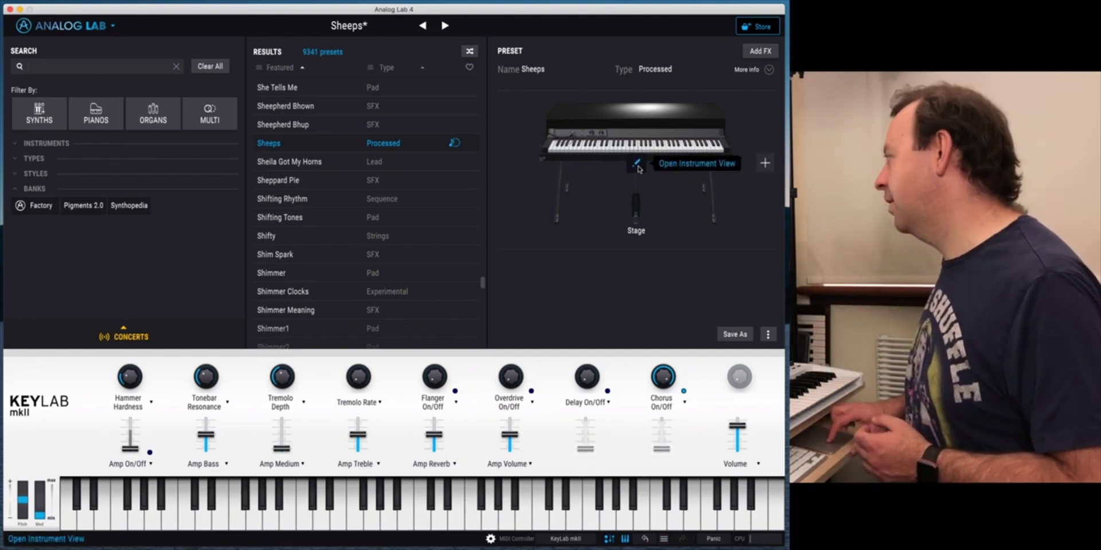
{"action": "left_click", "coordinate": [765, 165]}
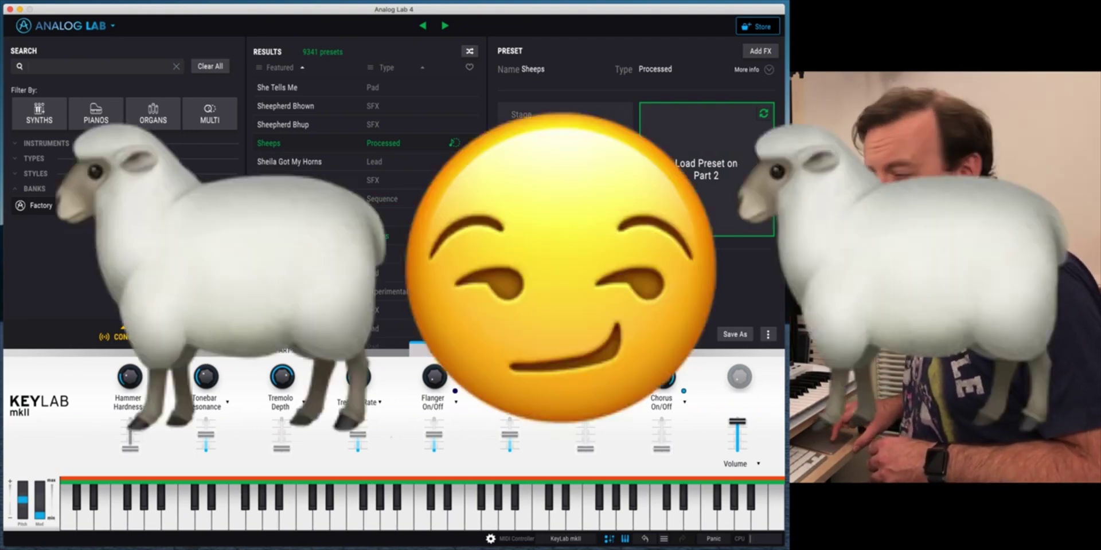
{"action": "left_click", "coordinate": [273, 240]}
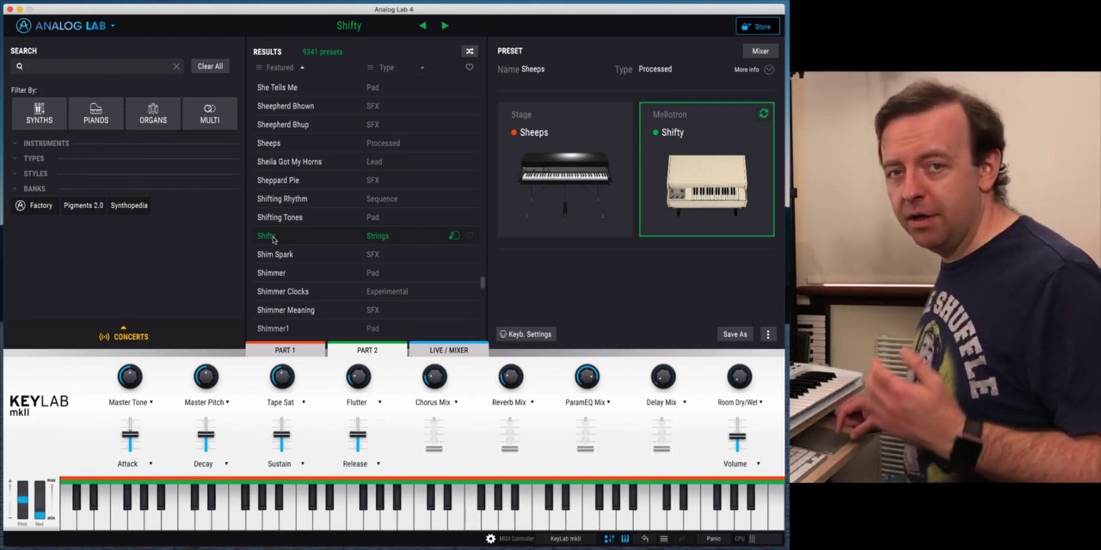
{"action": "left_click", "coordinate": [594, 148]}
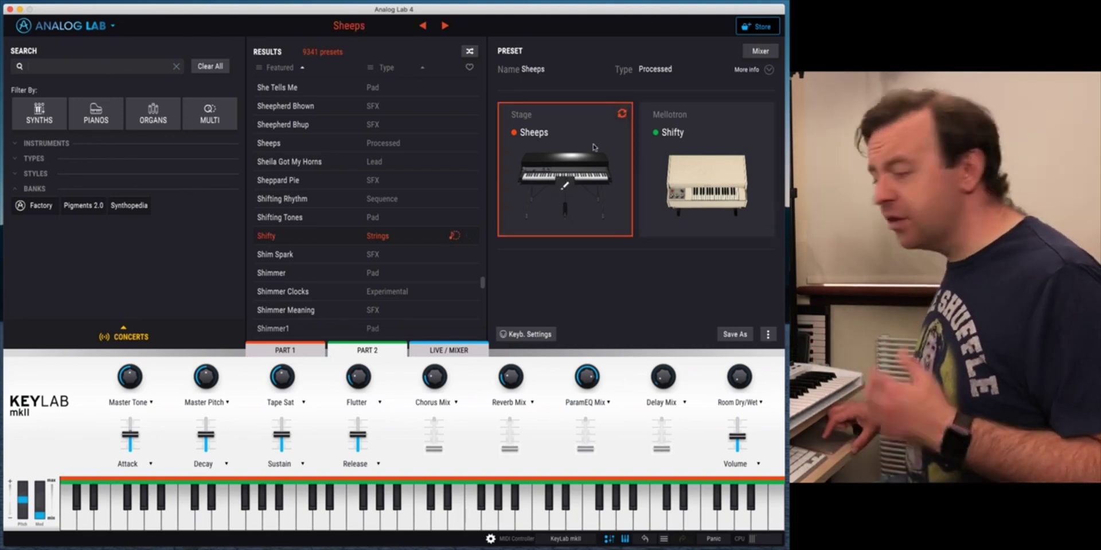
{"action": "left_click", "coordinate": [714, 132]}
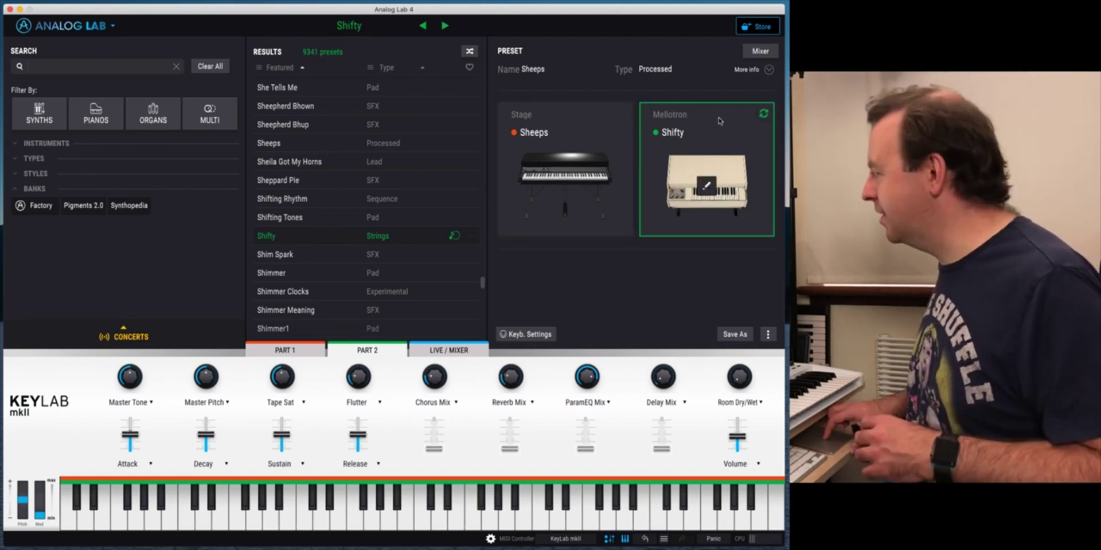
Compare the controls of the Sheeps PART 1 and the Shifty PART 2
{"action": "left_click", "coordinate": [287, 351]}
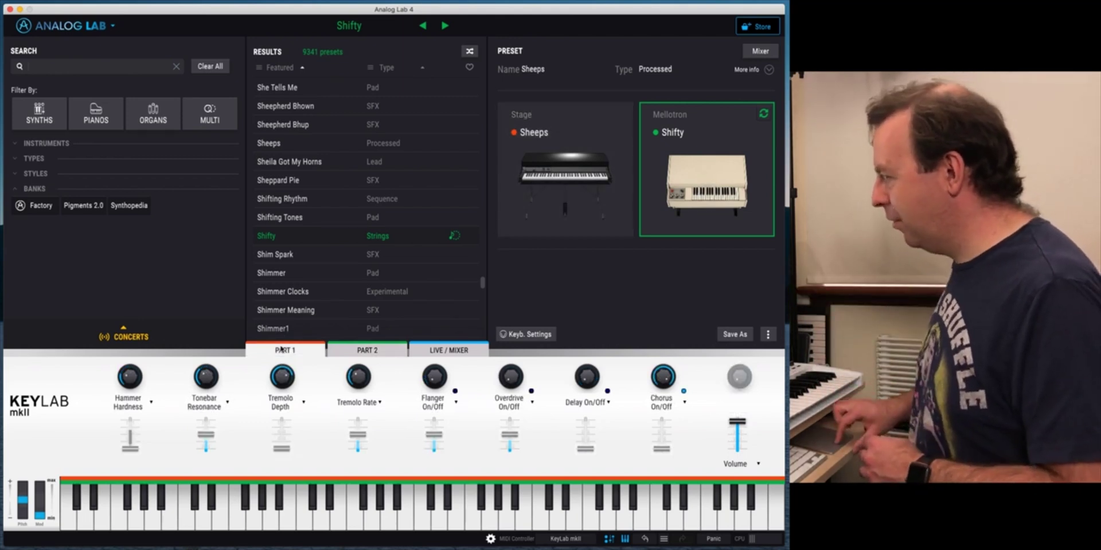
{"action": "mouse_move", "coordinate": [292, 380]}
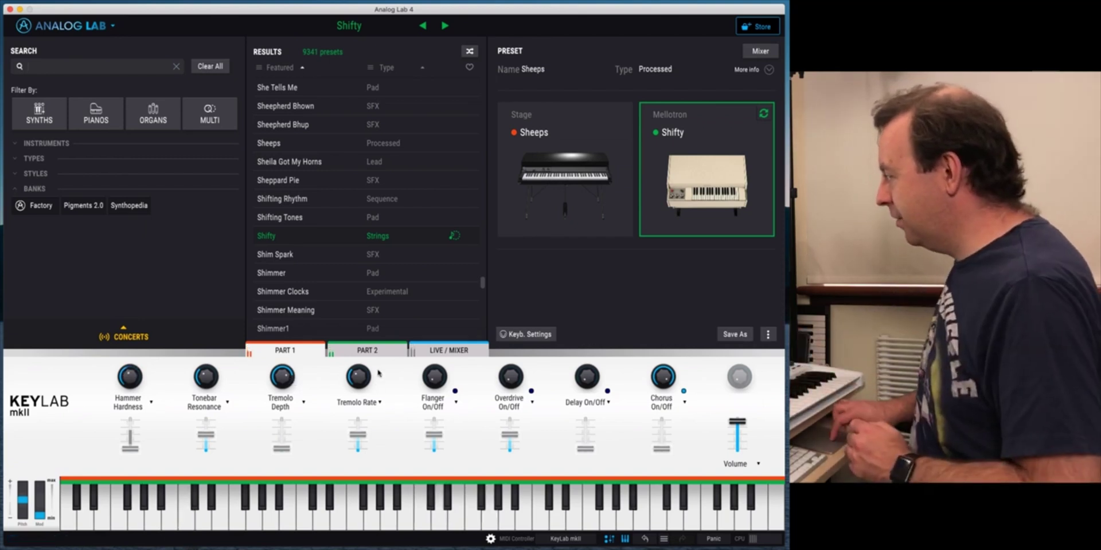
{"action": "left_click", "coordinate": [368, 351]}
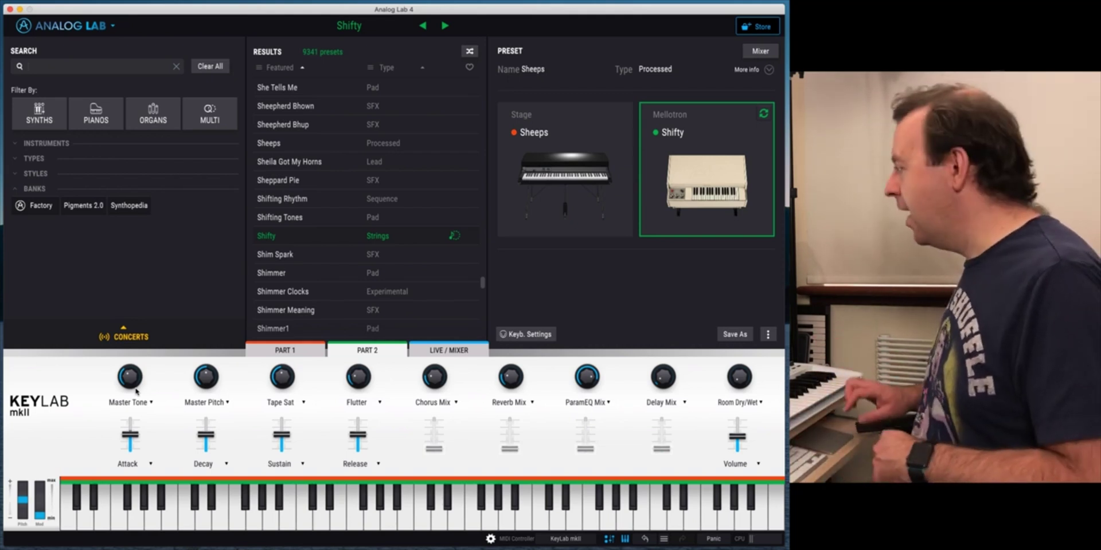
In Keyb. Settings, set Part 1 High to A#2, Part 2 Low to B2, Part 1 Oct to 1
{"action": "left_click", "coordinate": [522, 338]}
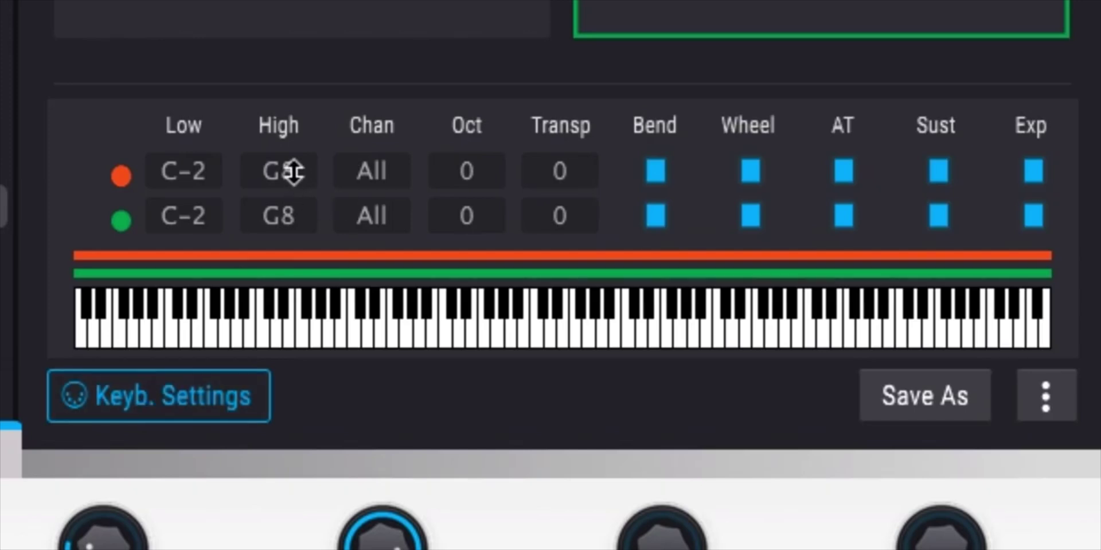
{"action": "mouse_move", "coordinate": [285, 168]}
{"action": "left_mouse_down"}
{"action": "mouse_move", "coordinate": [253, 539]}
{"action": "mouse_move", "coordinate": [290, 166]}
{"action": "mouse_move", "coordinate": [290, 214]}
{"action": "mouse_move", "coordinate": [295, 180]}
{"action": "left_mouse_up"}
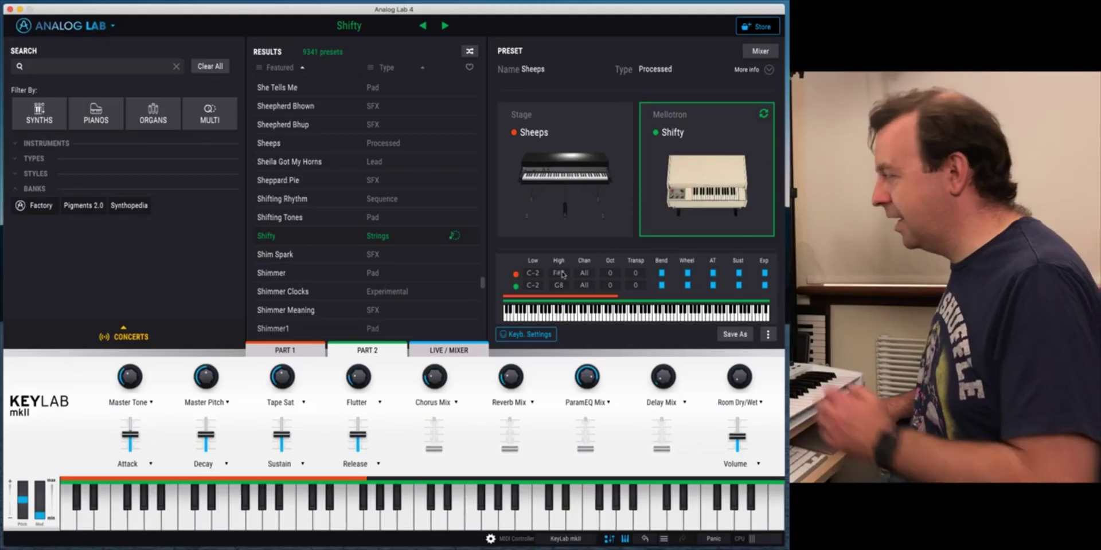
{"action": "left_click_drag", "start_coordinate": [562, 274], "coordinate": [562, 244]}
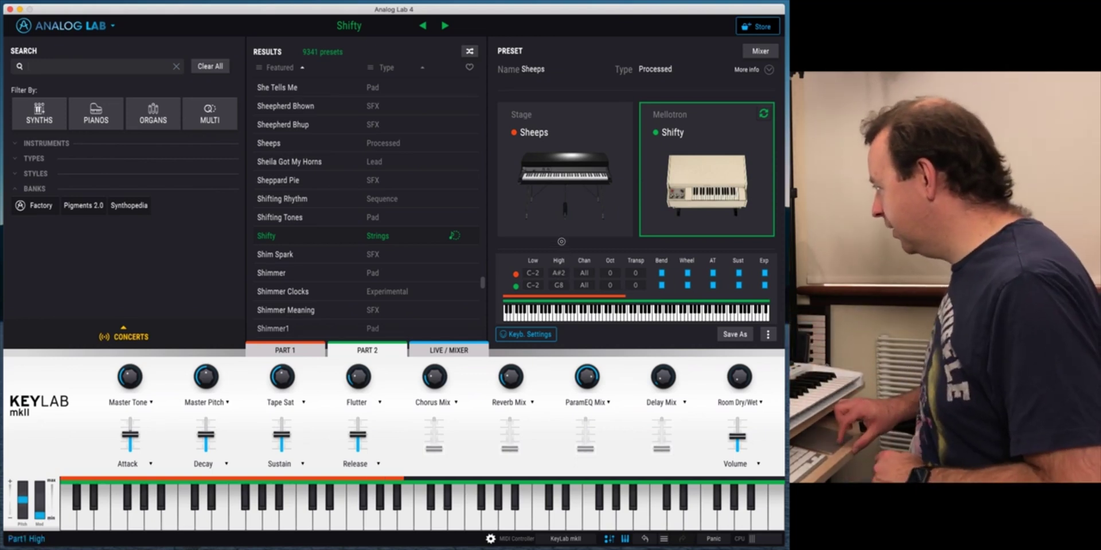
{"action": "left_click", "coordinate": [533, 286]}
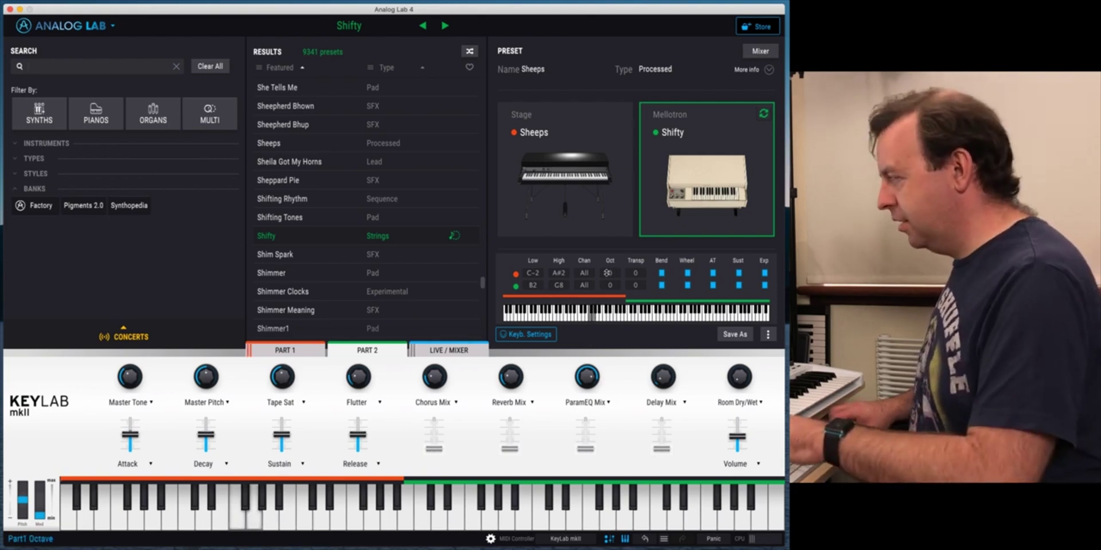
{"action": "left_click_drag", "start_coordinate": [607, 273], "coordinate": [617, 258]}
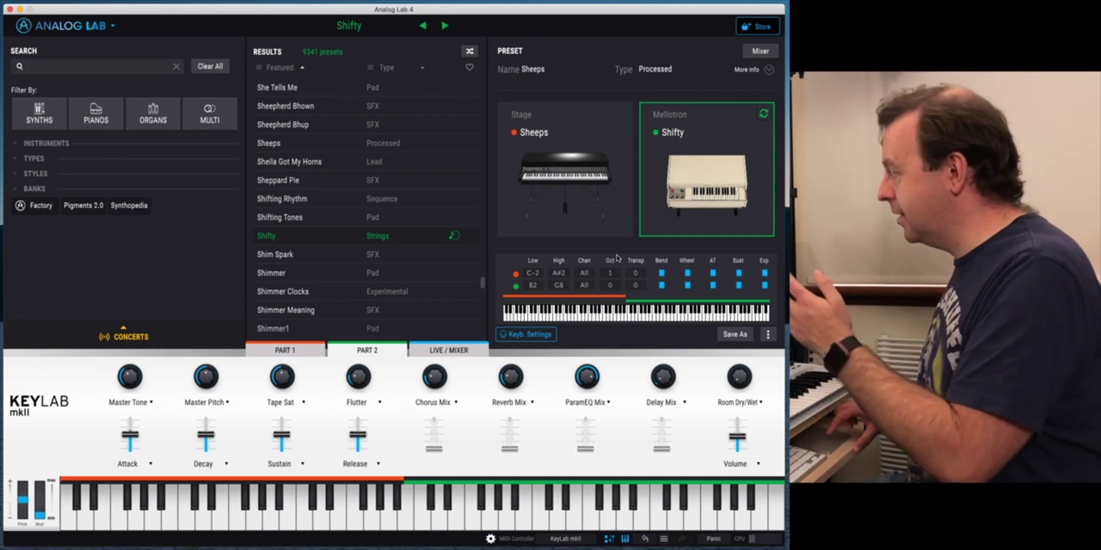
Close Keyb. Settings, preview the Save As dialog, then open the preset's three-dot options menu
{"action": "left_click", "coordinate": [532, 336]}
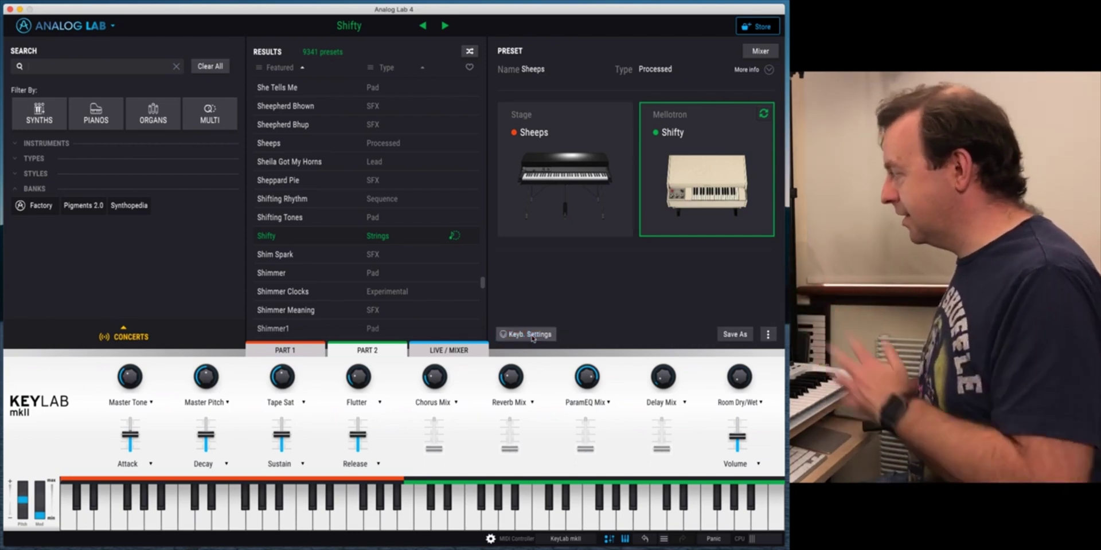
{"action": "left_click", "coordinate": [736, 334]}
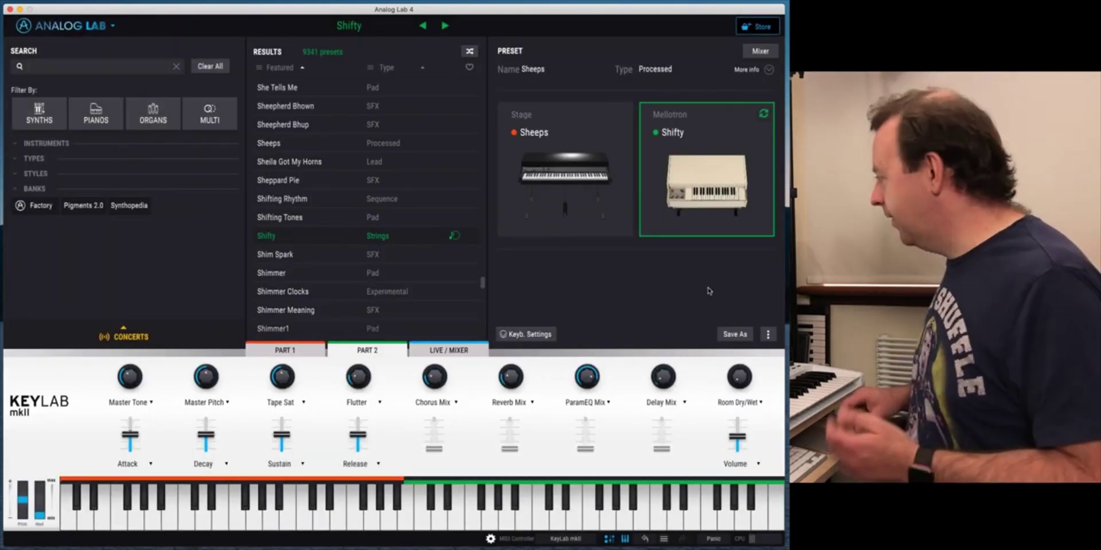
{"action": "left_click", "coordinate": [769, 336]}
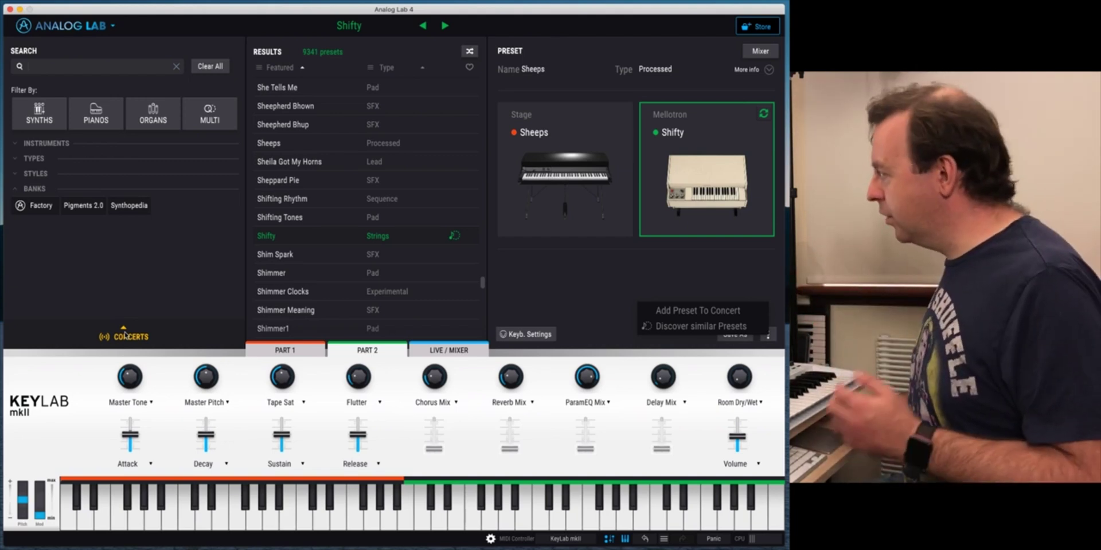
Open the Concerts panel and scroll through the Demo Concert song list
{"action": "left_click", "coordinate": [125, 335]}
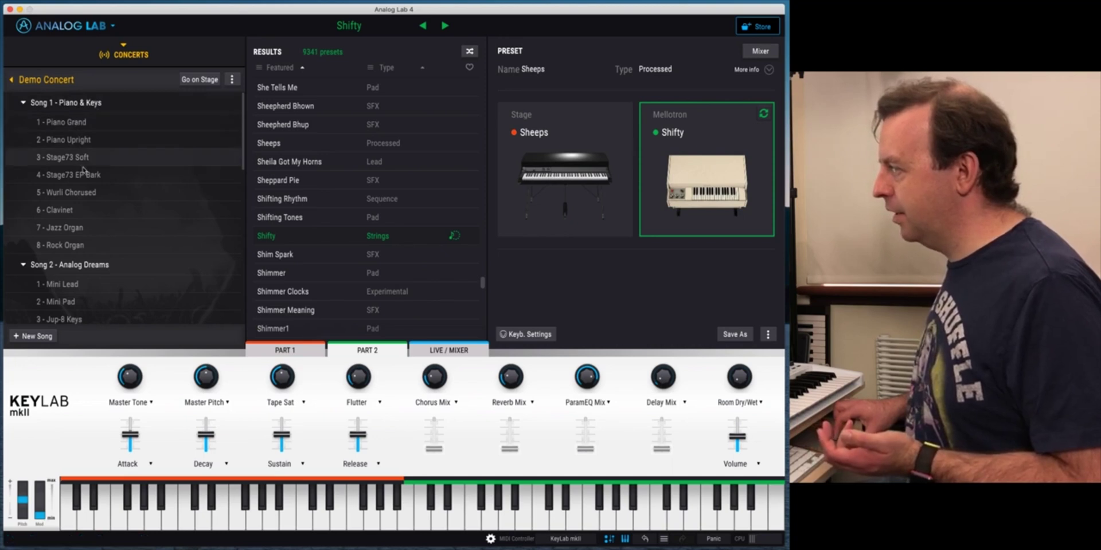
{"action": "scroll", "coordinate": [84, 178], "scroll_direction": "down", "scroll_amount": 2}
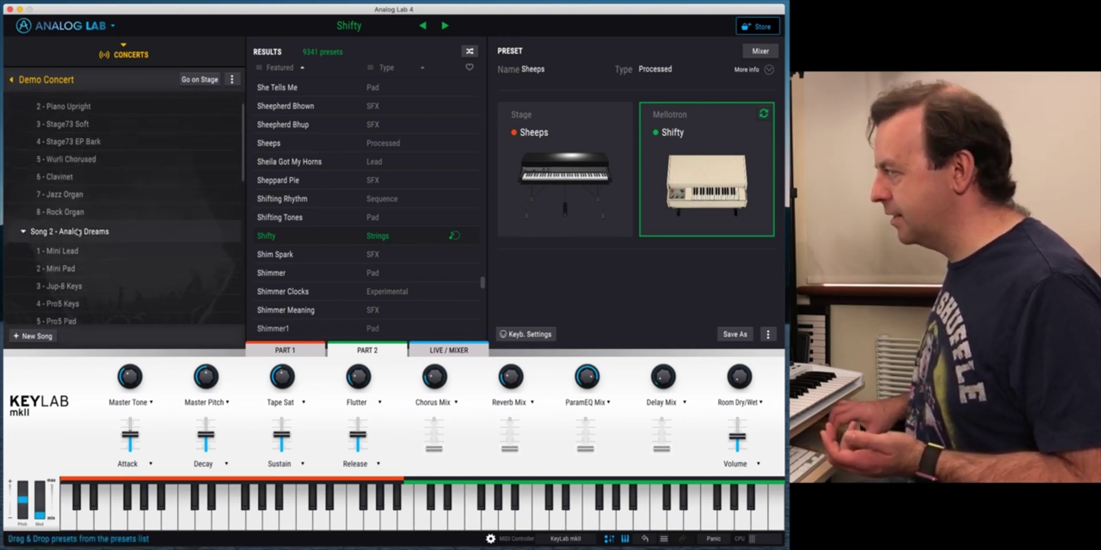
{"action": "scroll", "coordinate": [68, 229], "scroll_direction": "down", "scroll_amount": 4}
{"action": "scroll", "coordinate": [69, 243], "scroll_direction": "down", "scroll_amount": 5}
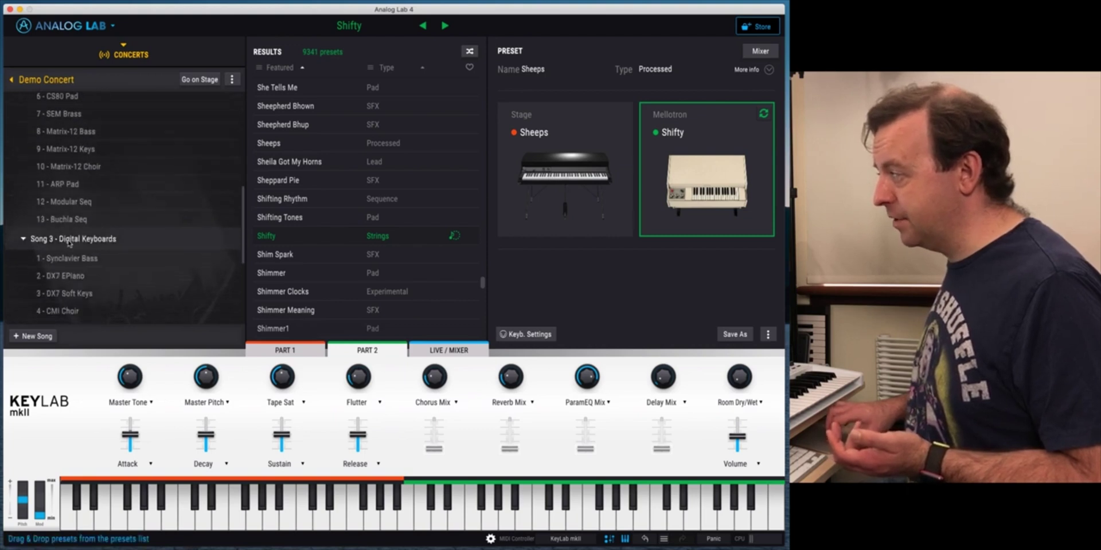
{"action": "scroll", "coordinate": [97, 204], "scroll_direction": "up", "scroll_amount": 10}
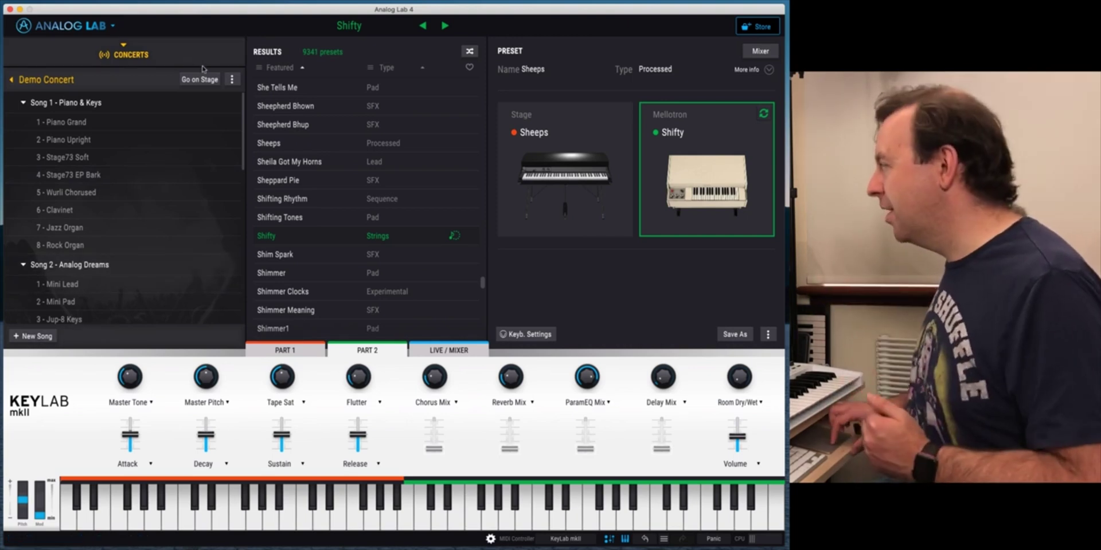
Check the Demo Concert's options menu, then request Go on Stage
{"action": "left_click", "coordinate": [234, 81]}
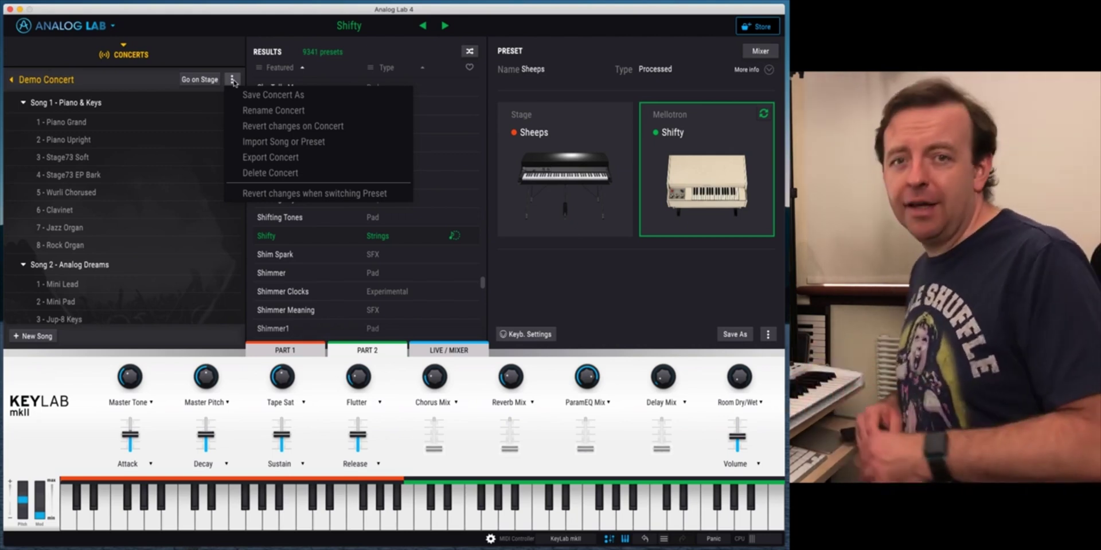
{"action": "left_click", "coordinate": [232, 81]}
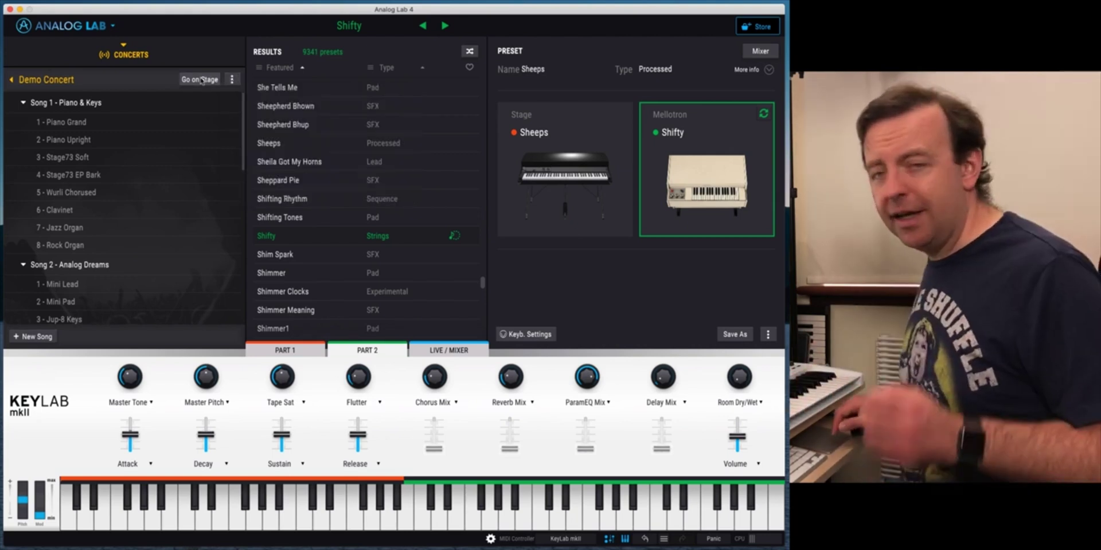
{"action": "left_click", "coordinate": [200, 79]}
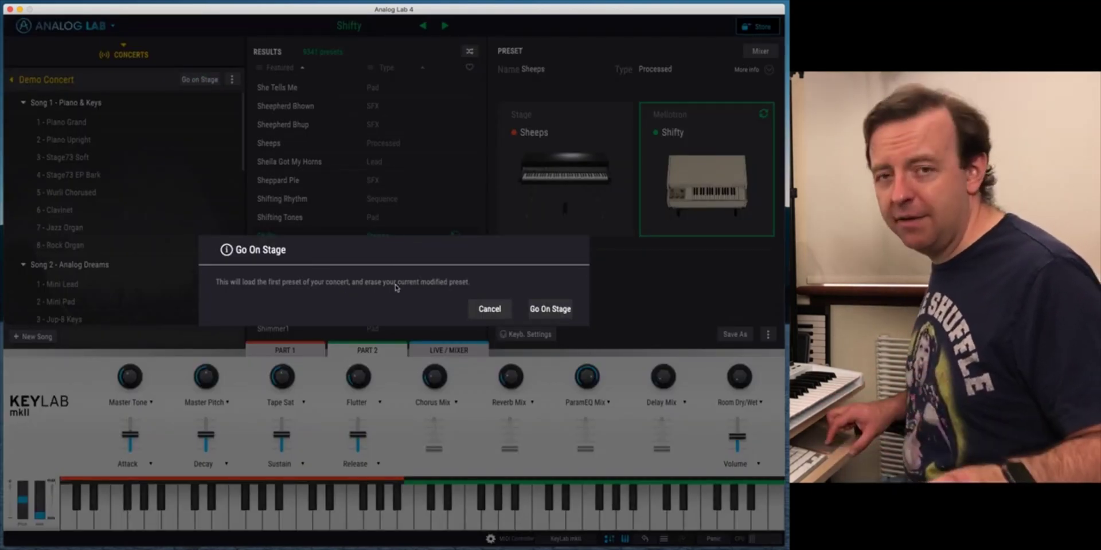
Confirm stage mode, then play Piano Upright, Jazz Organ and return to Piano Grand
{"action": "left_click", "coordinate": [550, 310]}
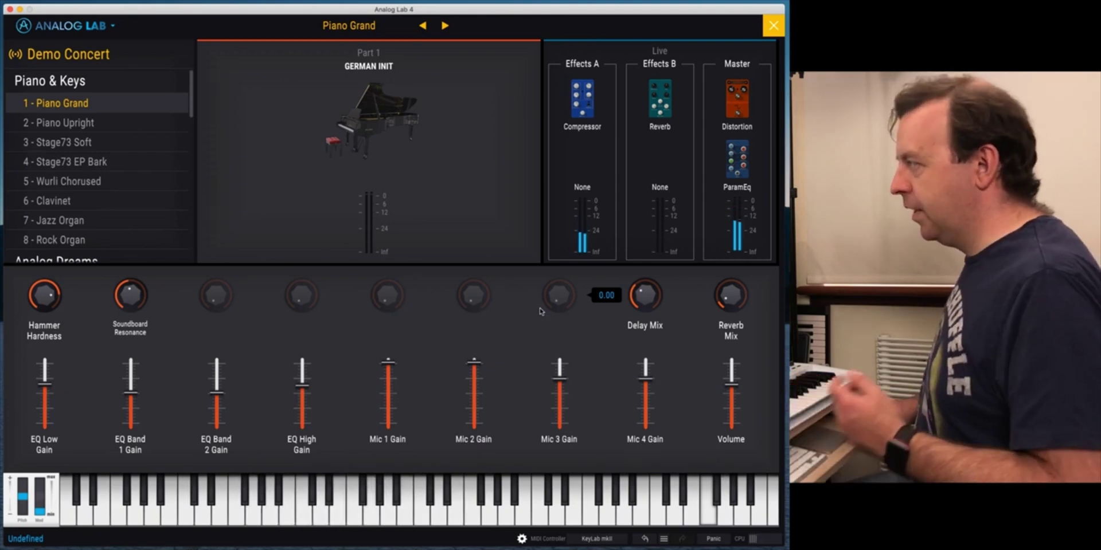
{"action": "left_click", "coordinate": [109, 127]}
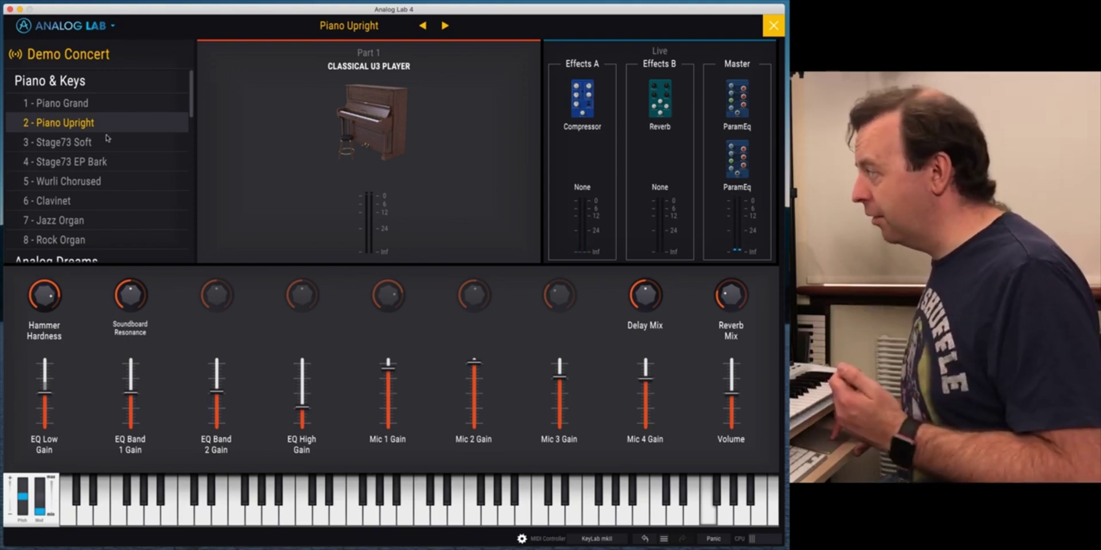
{"action": "left_click", "coordinate": [76, 228]}
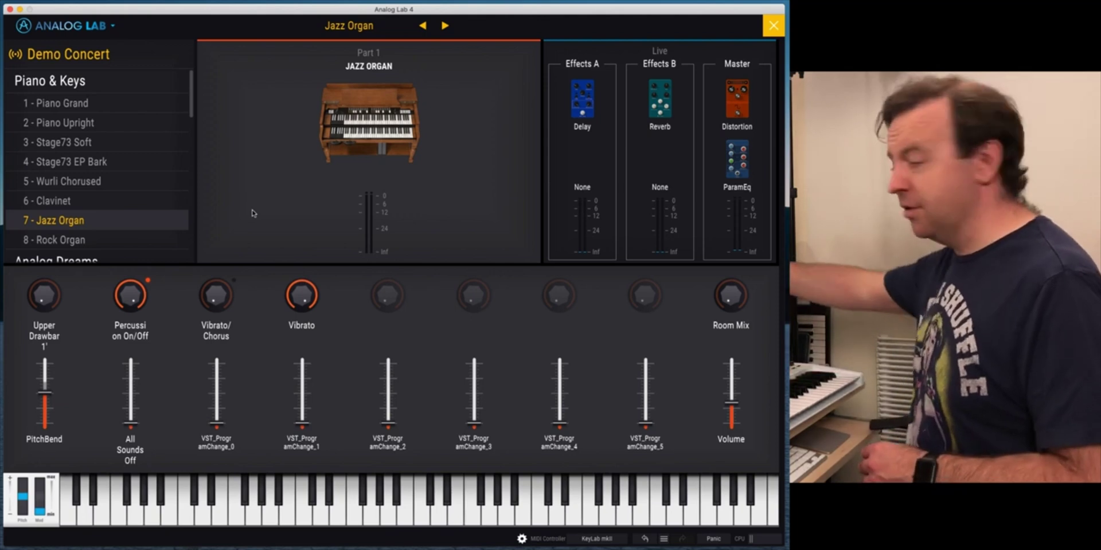
{"action": "left_click", "coordinate": [98, 105]}
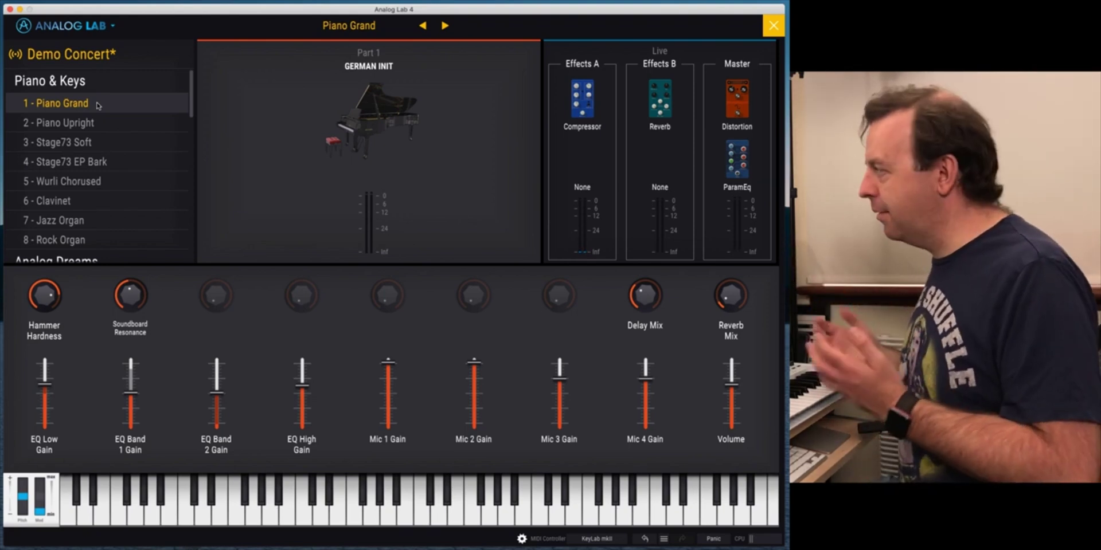
Scroll to Layers & Splits and load 1 - 80s Duo Split, then 2 - Arp & Lead
{"action": "scroll", "coordinate": [76, 98], "scroll_direction": "down", "scroll_amount": 10}
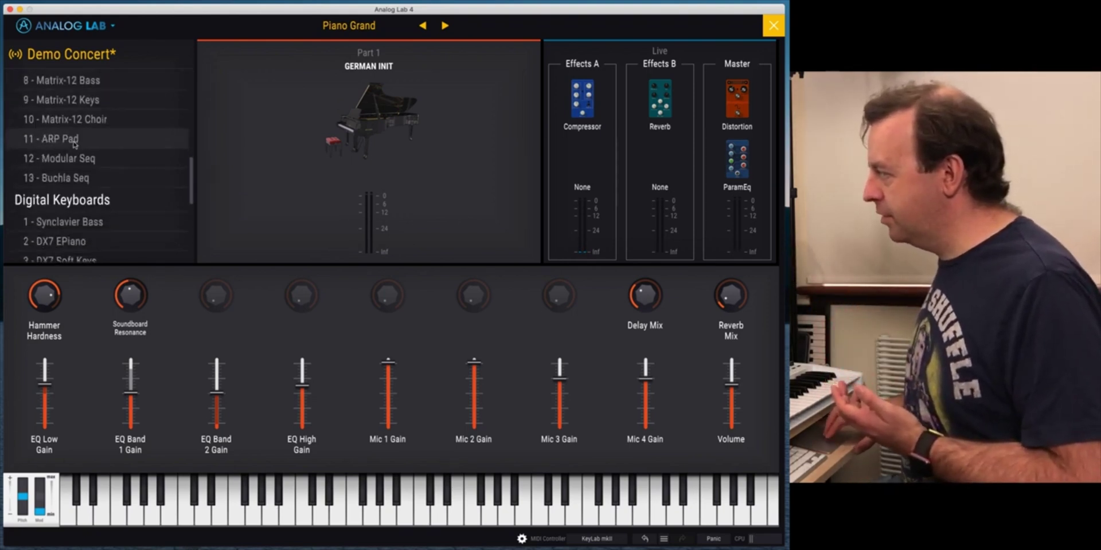
{"action": "left_click", "coordinate": [62, 137]}
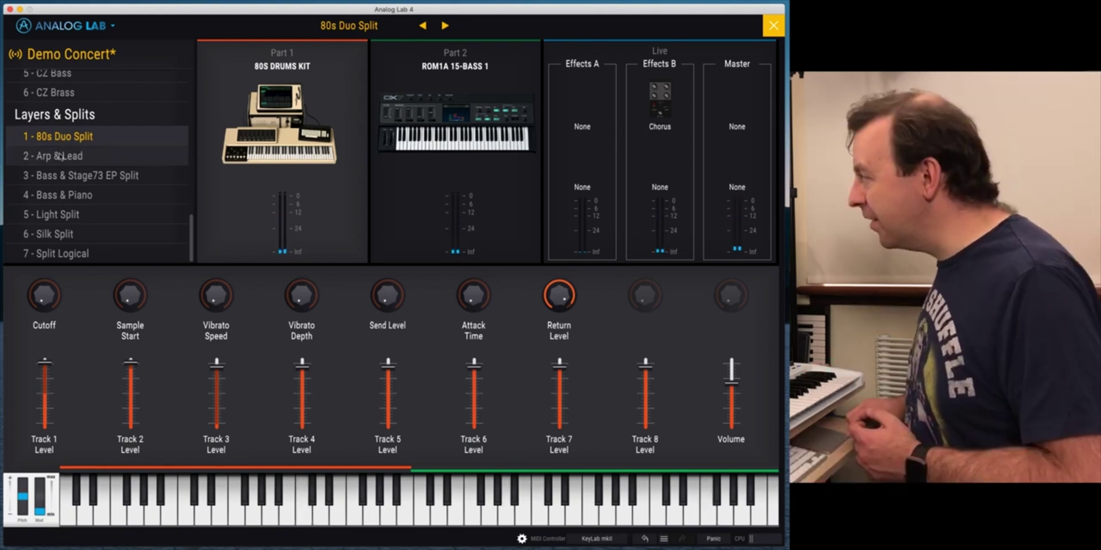
{"action": "left_click", "coordinate": [60, 155]}
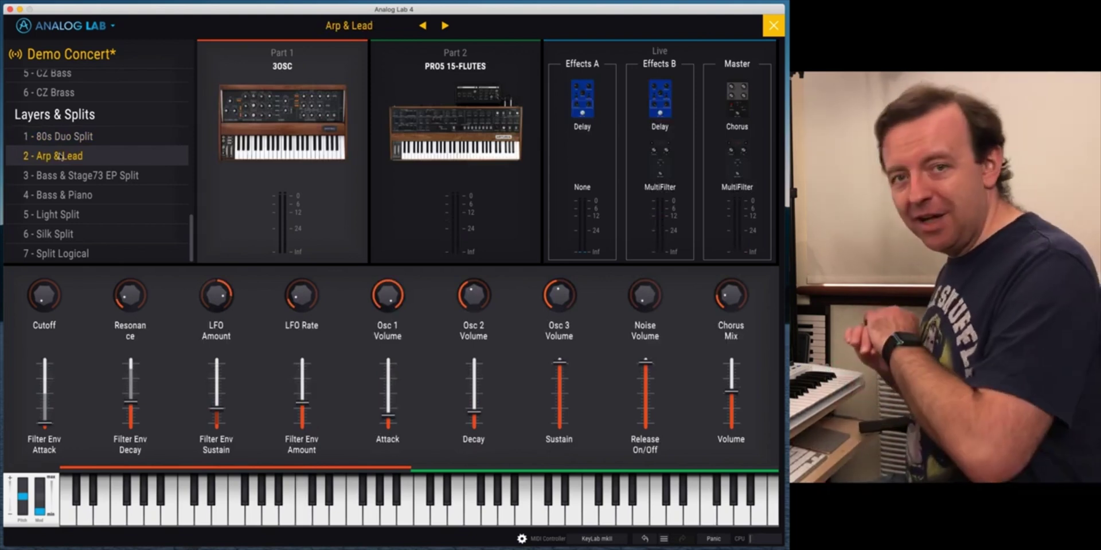